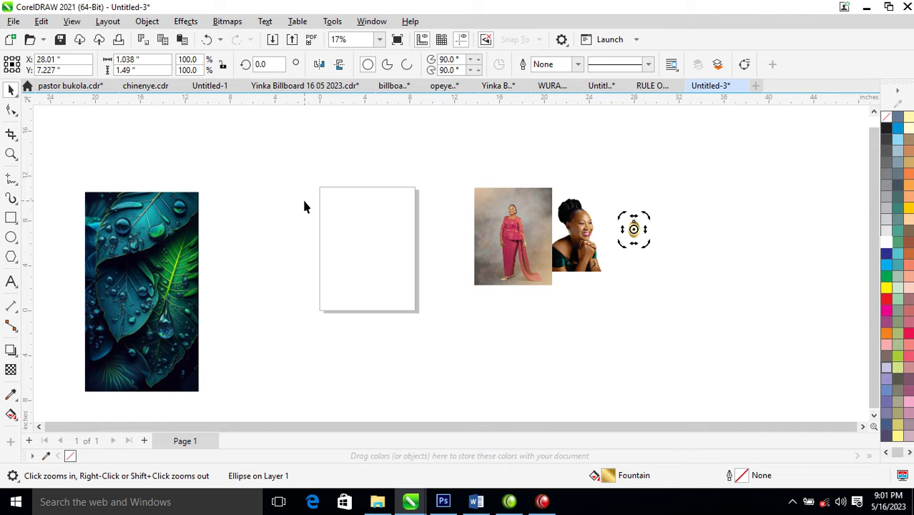
- Choose A5 from the page-size list so the page becomes 148 × 210 mm
{"action": "left_click", "coordinate": [92, 122]}
{"action": "left_click", "coordinate": [93, 66]}
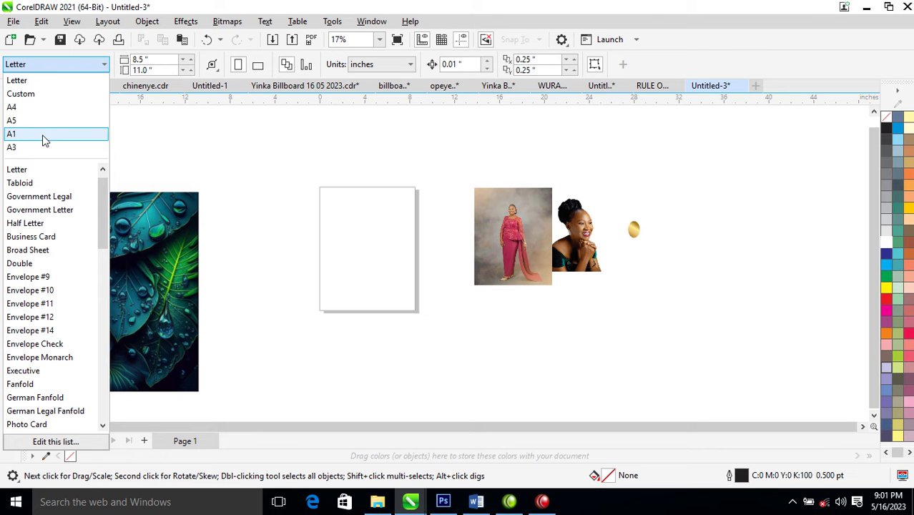
{"action": "left_click", "coordinate": [27, 120]}
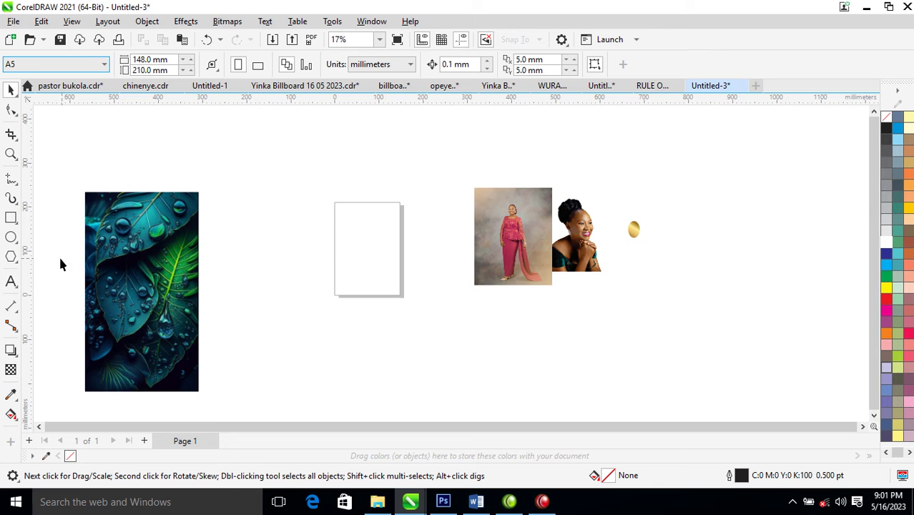
- Draw a page-wide rectangle and reduce its height to 64%
{"action": "left_click", "coordinate": [12, 218]}
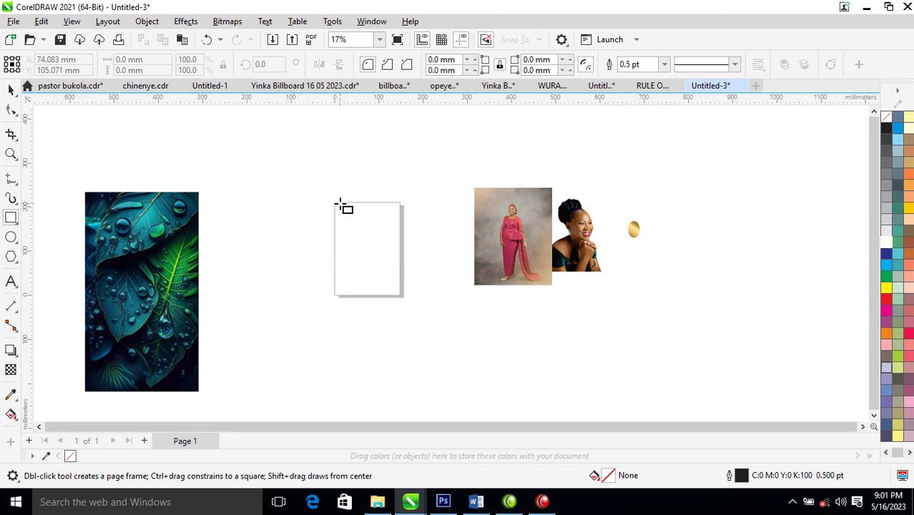
{"action": "left_click_drag", "start_coordinate": [334, 202], "coordinate": [406, 279]}
{"action": "key", "text": "space"}
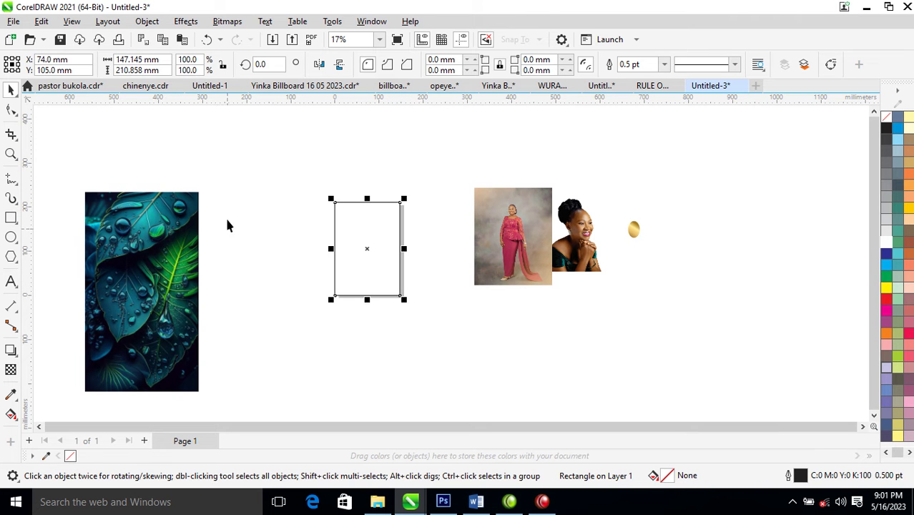
{"action": "key", "text": "z"}
{"action": "left_click_drag", "start_coordinate": [74, 139], "coordinate": [608, 347]}
{"action": "left_click_drag", "start_coordinate": [494, 349], "coordinate": [500, 304]}
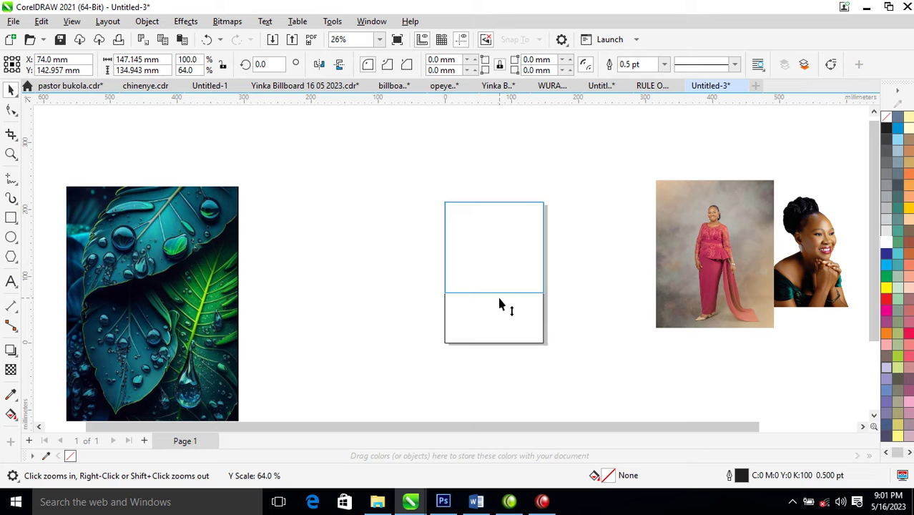
{"action": "left_click_drag", "start_coordinate": [500, 304], "coordinate": [499, 304]}
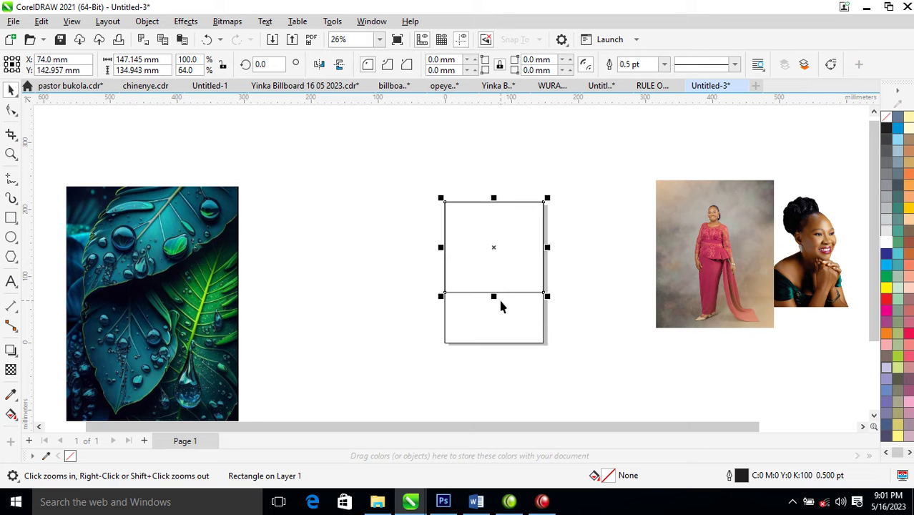
- Convert the rectangle to curves and pull a new bottom-middle node down into a V
{"action": "right_click", "coordinate": [498, 245]}
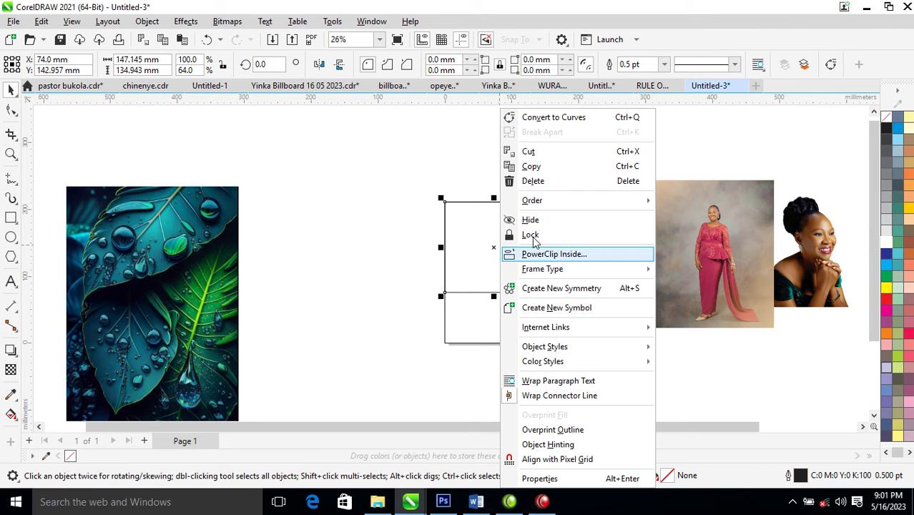
{"action": "left_click", "coordinate": [562, 120]}
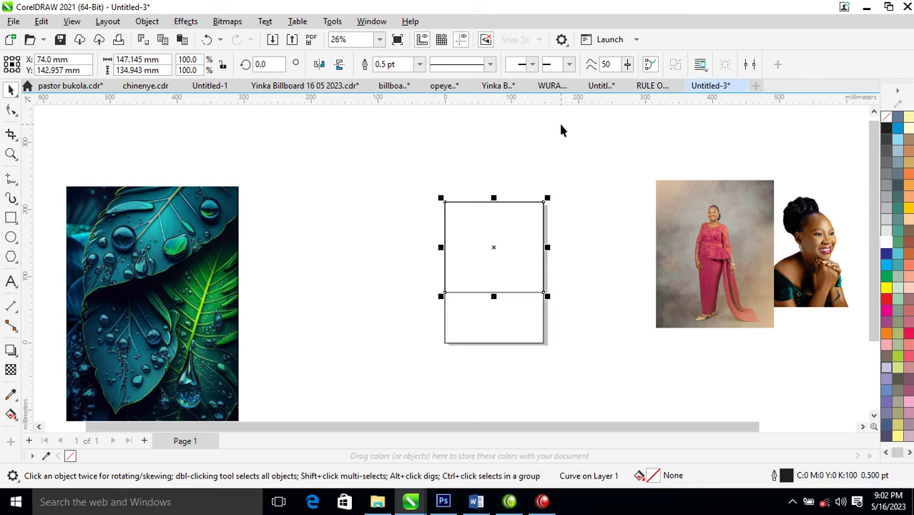
{"action": "double_click", "coordinate": [498, 289]}
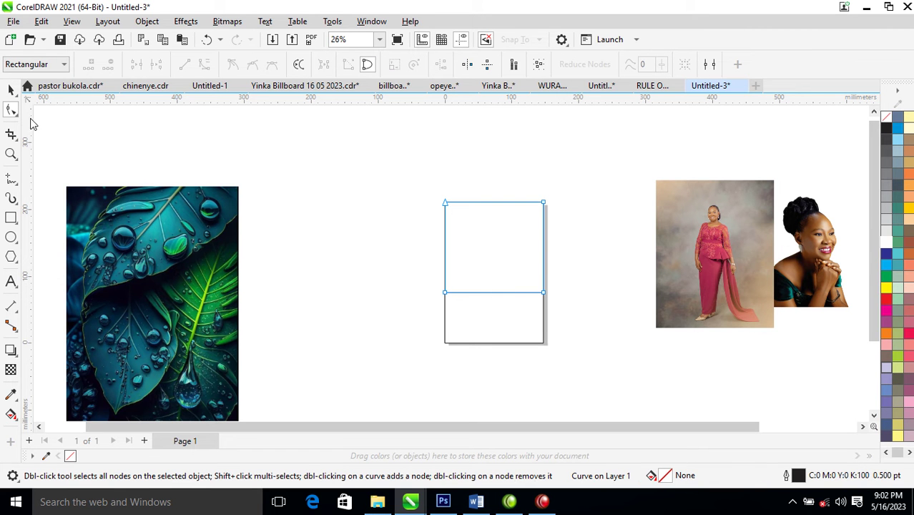
{"action": "double_click", "coordinate": [494, 293]}
{"action": "left_click_drag", "start_coordinate": [494, 293], "coordinate": [499, 313]}
{"action": "key", "text": "space"}
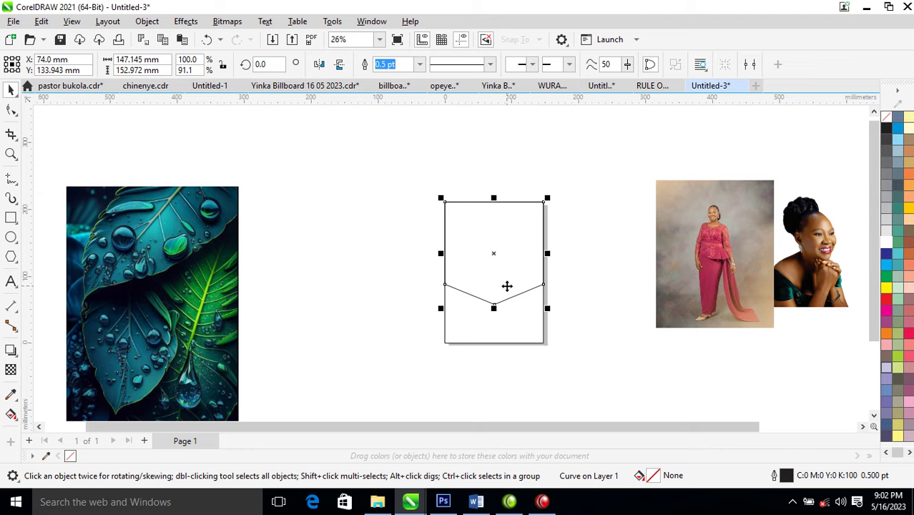
- Duplicate the V-bottomed shape and centre-align the copy with the original
{"action": "left_click_drag", "start_coordinate": [500, 269], "coordinate": [580, 259]}
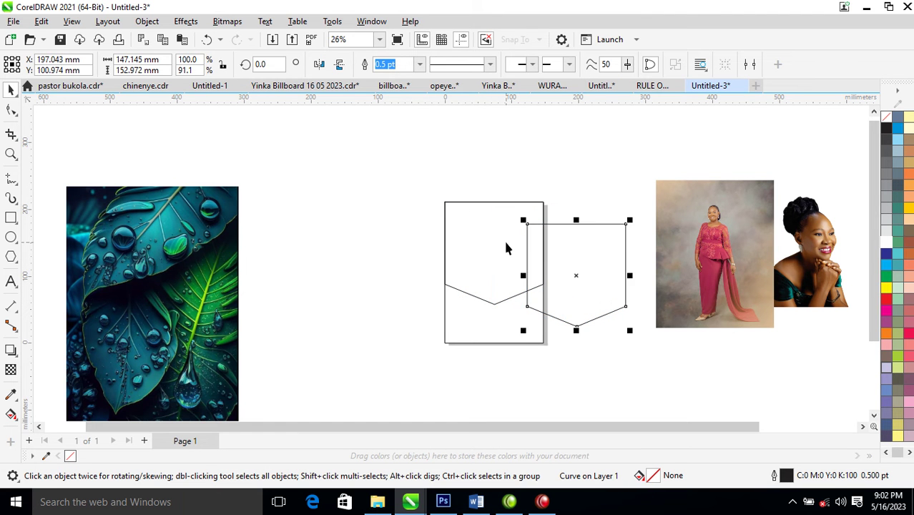
{"action": "left_click", "coordinate": [506, 241], "text": "shift"}
{"action": "key", "text": "c"}
{"action": "key", "text": "e"}
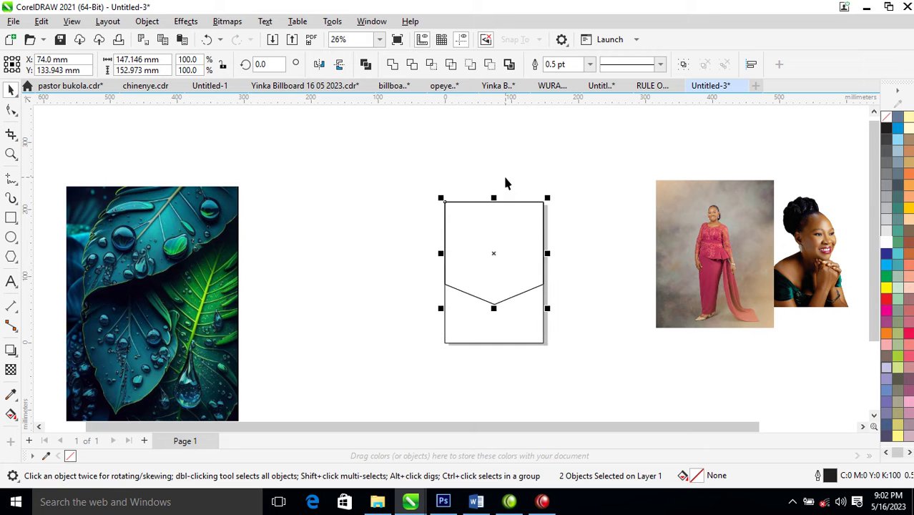
- Raise the duplicate slightly above the original V shape
{"action": "left_click", "coordinate": [506, 185]}
{"action": "left_click", "coordinate": [504, 249]}
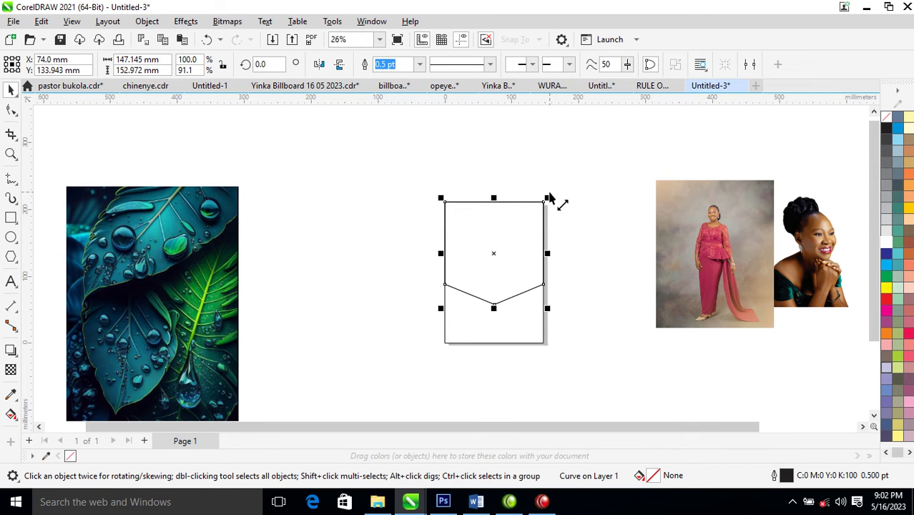
{"action": "left_click_drag", "start_coordinate": [503, 267], "coordinate": [508, 238]}
{"action": "left_click", "coordinate": [529, 278], "text": "shift"}
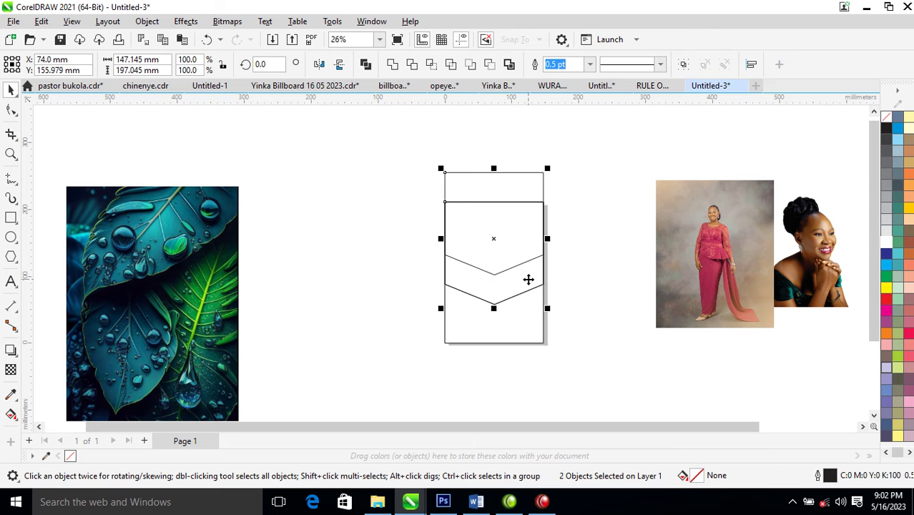
{"action": "key", "text": "ctrl+z"}
{"action": "left_click", "coordinate": [583, 208]}
{"action": "left_click", "coordinate": [508, 264]}
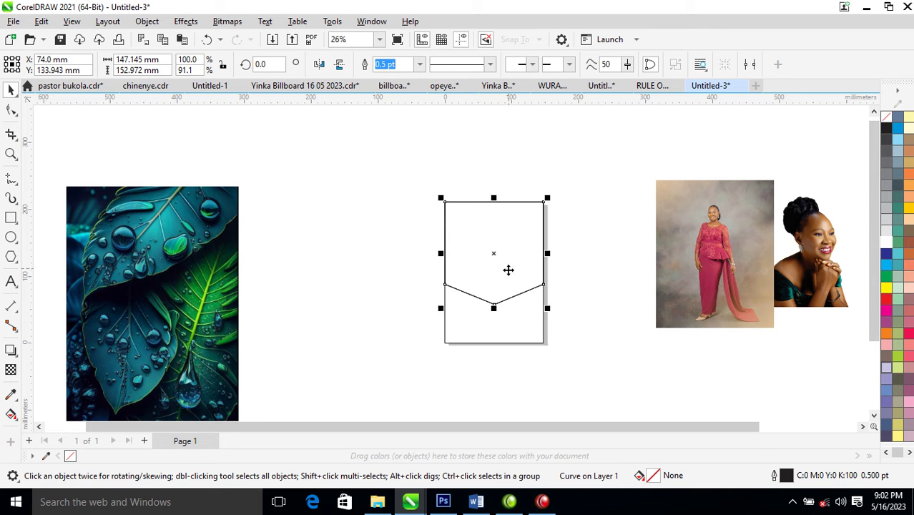
{"action": "left_click_drag", "start_coordinate": [502, 278], "coordinate": [502, 268]}
- Trim the two overlapping V shapes into a thin chevron band
{"action": "key", "text": "F10"}
{"action": "key", "text": "space"}
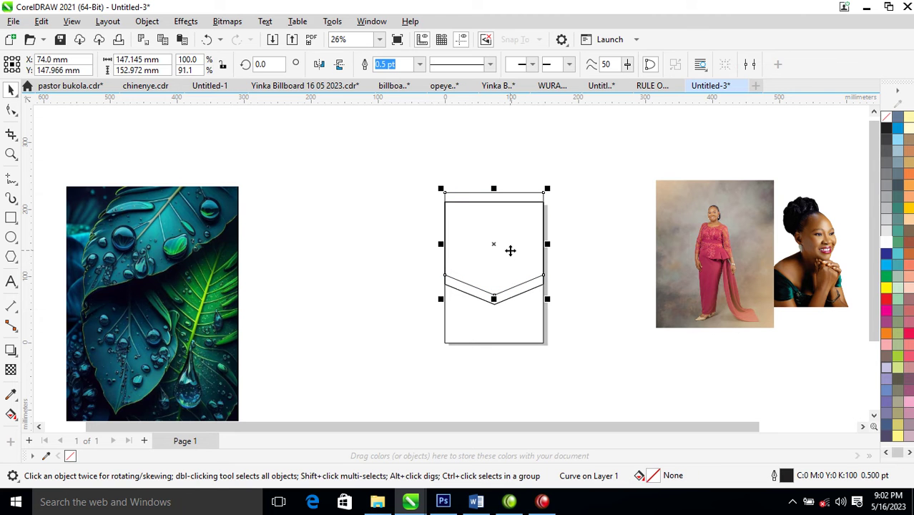
{"action": "left_click", "coordinate": [532, 286], "text": "shift"}
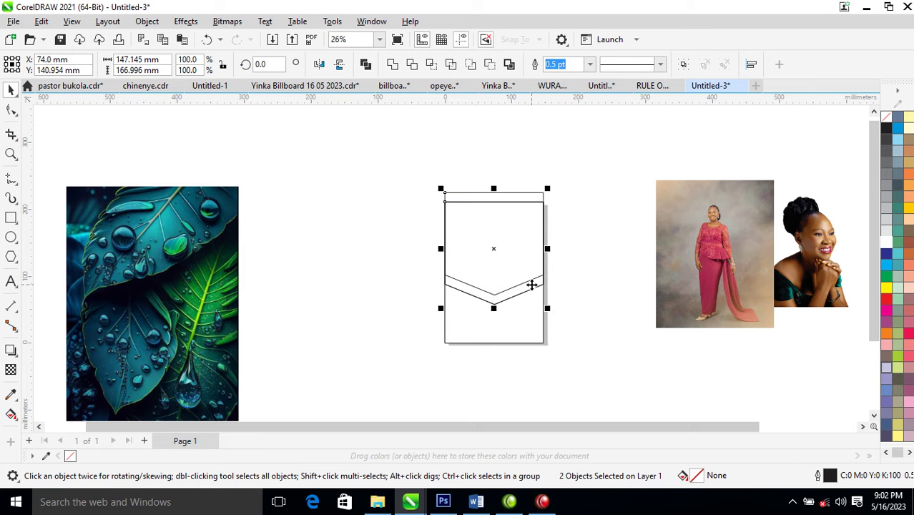
{"action": "left_click", "coordinate": [413, 64]}
{"action": "left_click", "coordinate": [587, 191]}
{"action": "left_click", "coordinate": [514, 231]}
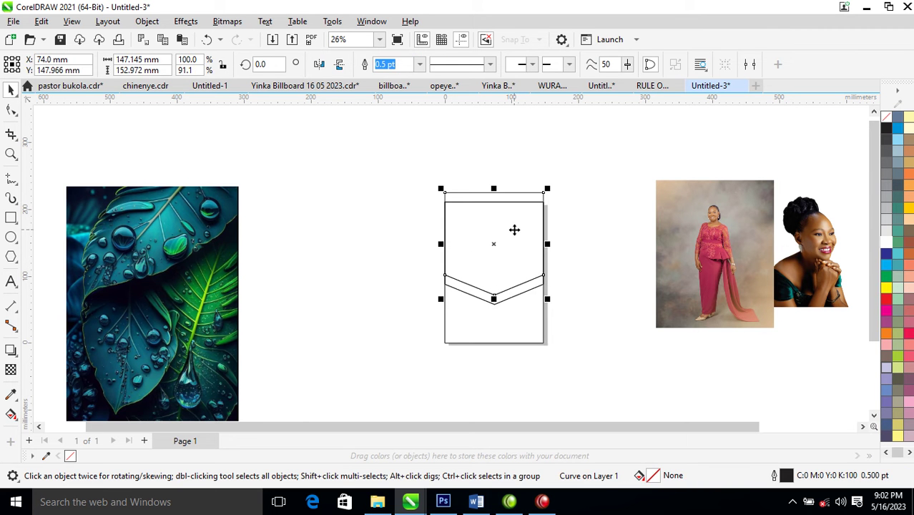
{"action": "left_click", "coordinate": [620, 268]}
{"action": "scroll", "coordinate": [811, 276], "scroll_direction": "down", "scroll_amount": 3}
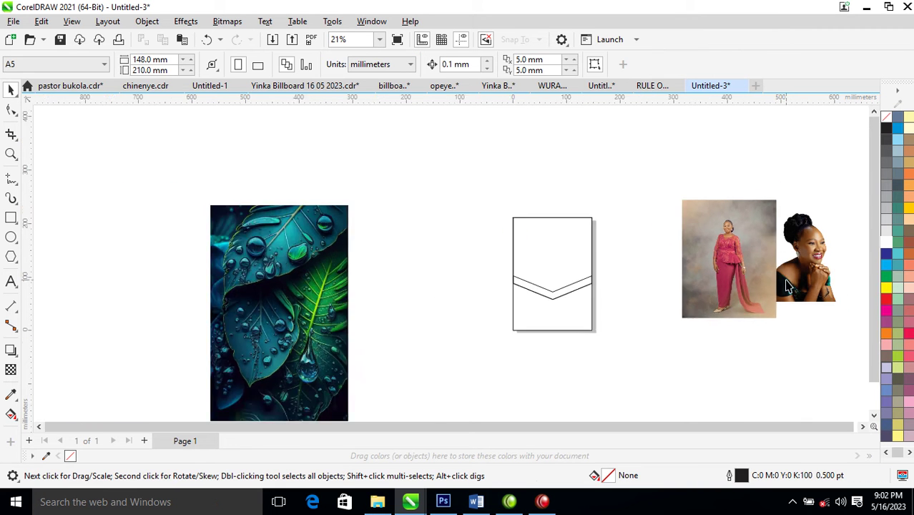
- Copy all properties of the gold ellipse onto the chevron, giving it the gold fountain fill
{"action": "key", "text": "z"}
{"action": "left_click_drag", "start_coordinate": [547, 196], "coordinate": [905, 333]}
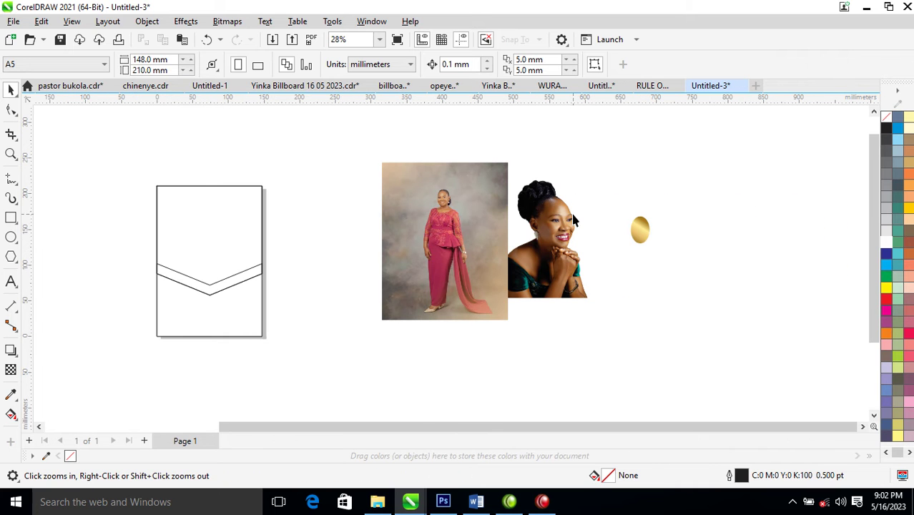
{"action": "left_click_drag", "start_coordinate": [637, 238], "coordinate": [232, 282]}
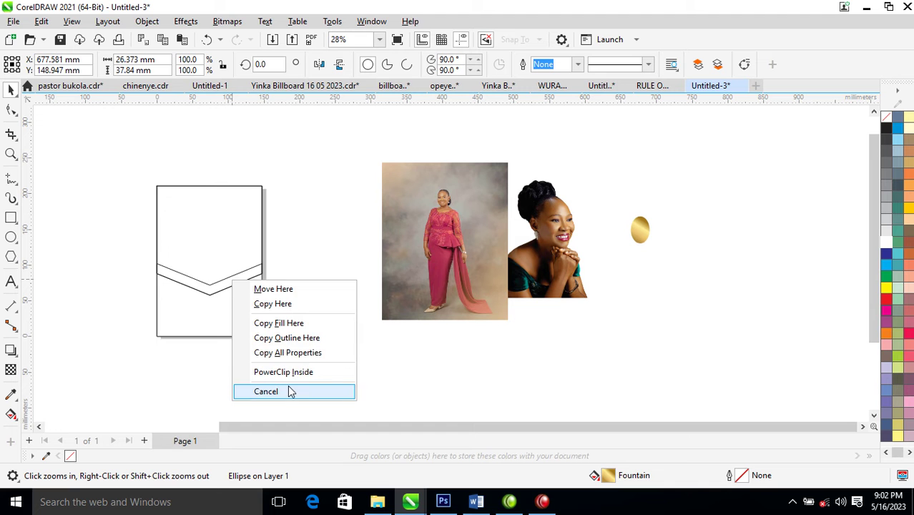
{"action": "left_click", "coordinate": [305, 355]}
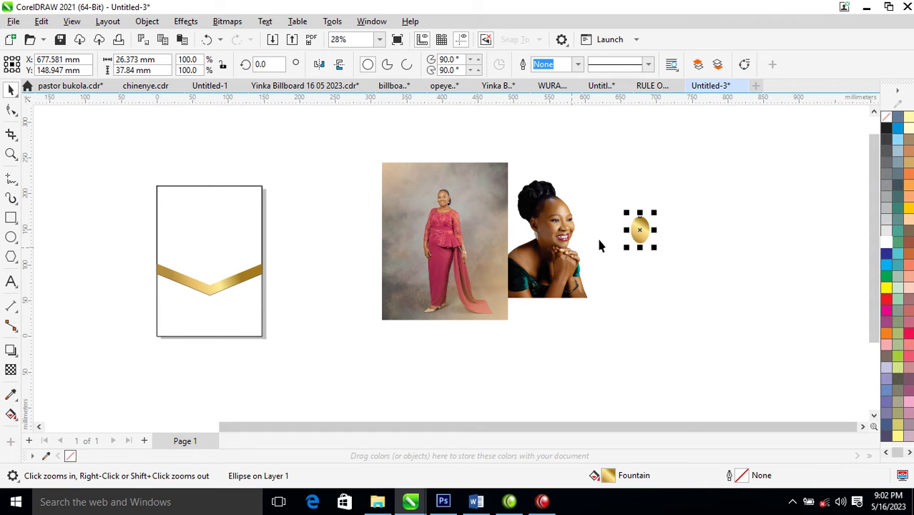
{"action": "key", "text": "ctrl+z"}
{"action": "left_click_drag", "start_coordinate": [649, 226], "coordinate": [253, 271]}
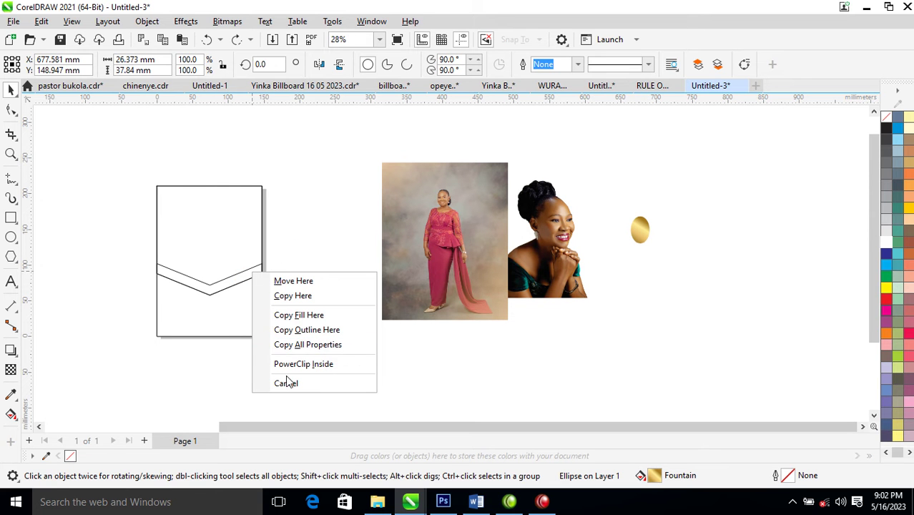
{"action": "left_click", "coordinate": [308, 346]}
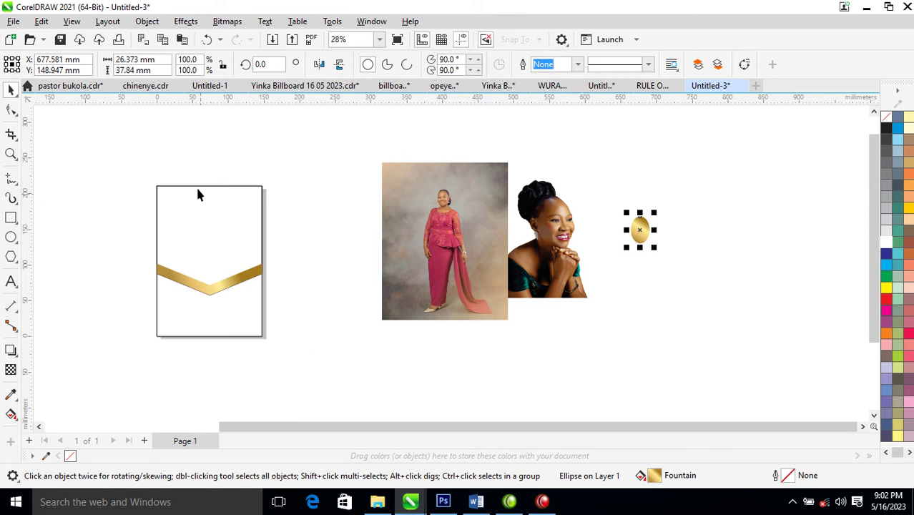
- Scale the gold chevron down to about 52% and zoom back out
{"action": "key", "text": "z"}
{"action": "left_click_drag", "start_coordinate": [118, 148], "coordinate": [359, 384]}
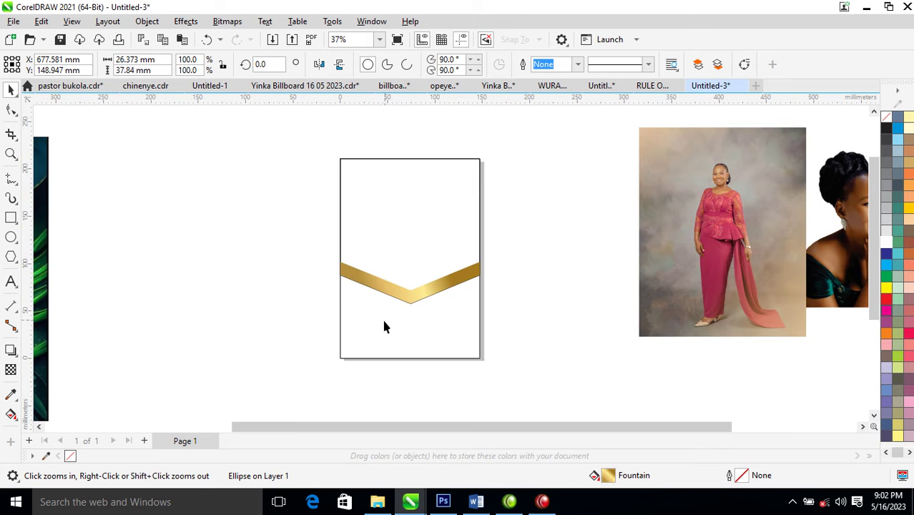
{"action": "key", "text": "space"}
{"action": "left_click", "coordinate": [441, 293]}
{"action": "left_click_drag", "start_coordinate": [485, 263], "coordinate": [452, 264]}
{"action": "key", "text": "z"}
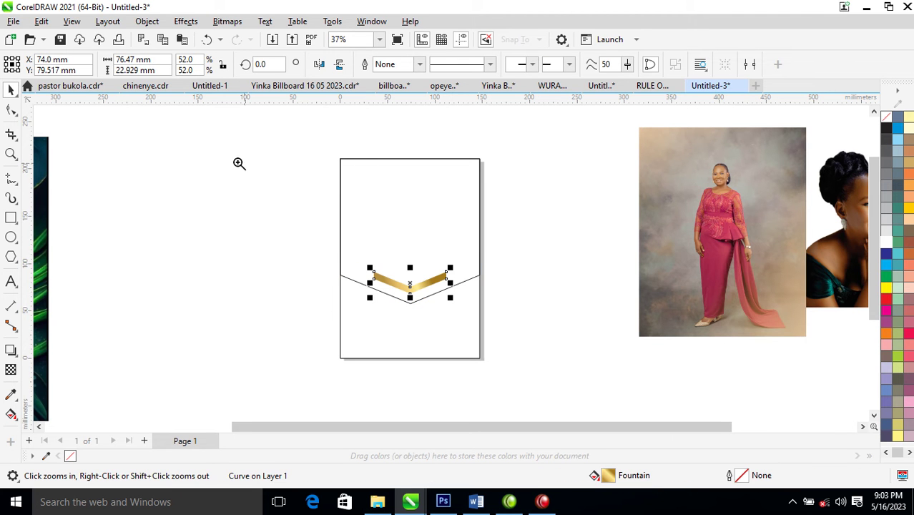
{"action": "right_click", "coordinate": [222, 185]}
{"action": "left_click", "coordinate": [185, 145]}
{"action": "scroll", "coordinate": [207, 245], "scroll_direction": "down", "scroll_amount": 3}
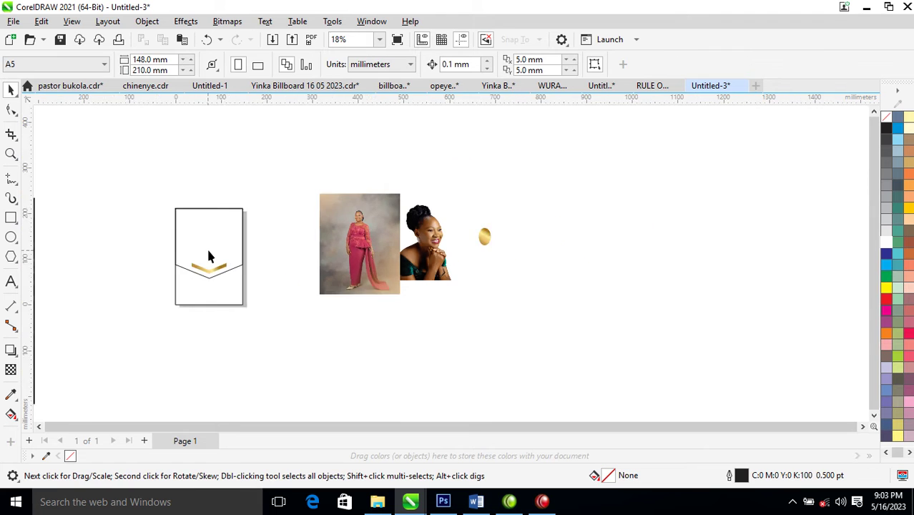
{"action": "scroll", "coordinate": [264, 301], "scroll_direction": "up", "scroll_amount": 3}
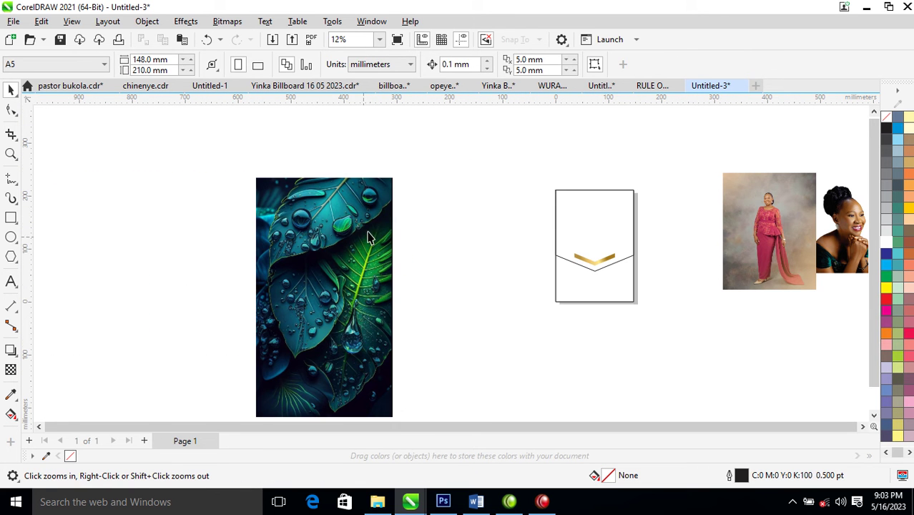
- Place a copy of the leaf photo over the card, scaled to about 40.6%
{"action": "key", "text": "space"}
{"action": "left_click", "coordinate": [351, 266]}
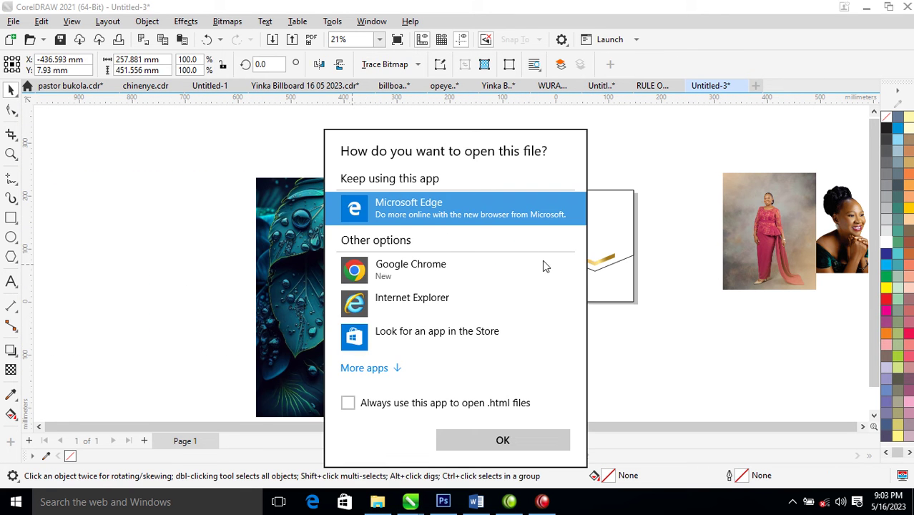
{"action": "left_click", "coordinate": [276, 233]}
{"action": "left_click_drag", "start_coordinate": [275, 233], "coordinate": [549, 241]}
{"action": "left_click_drag", "start_coordinate": [593, 155], "coordinate": [554, 224]}
{"action": "left_click_drag", "start_coordinate": [521, 281], "coordinate": [566, 256]}
- Convert the leaf copy to a 300 dpi CMYK bitmap
{"action": "key", "text": "z"}
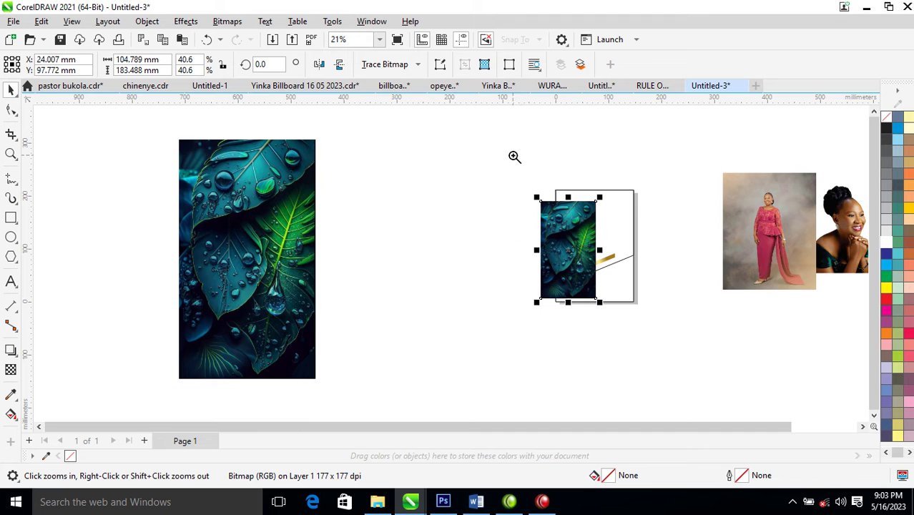
{"action": "left_click_drag", "start_coordinate": [521, 160], "coordinate": [661, 306]}
{"action": "left_click", "coordinate": [218, 21]}
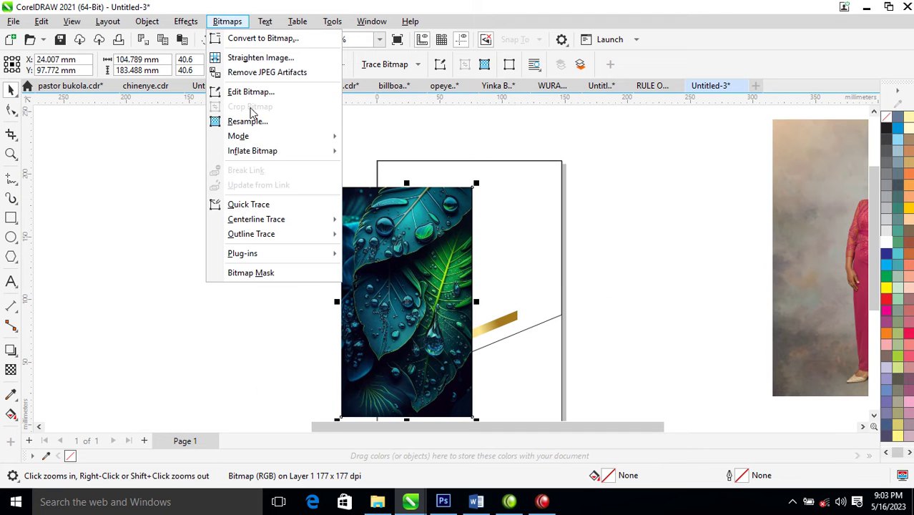
{"action": "left_click", "coordinate": [263, 39]}
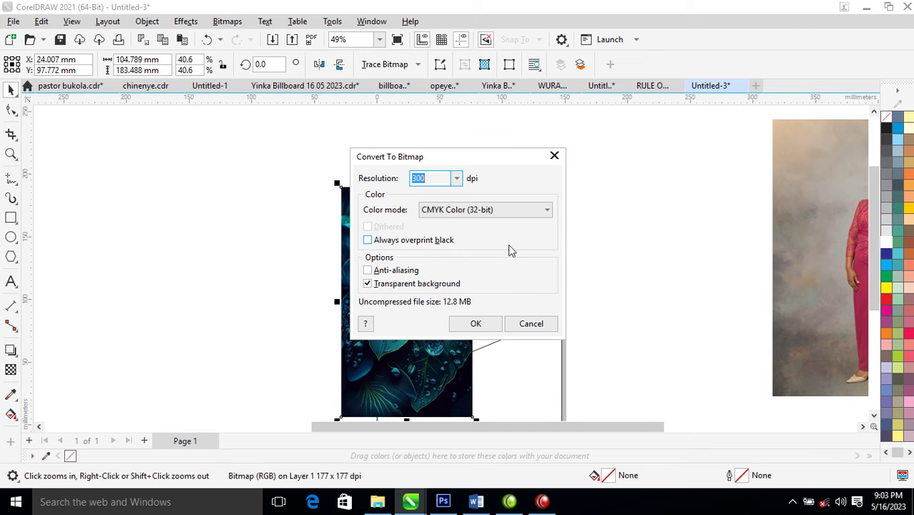
{"action": "left_click", "coordinate": [478, 326]}
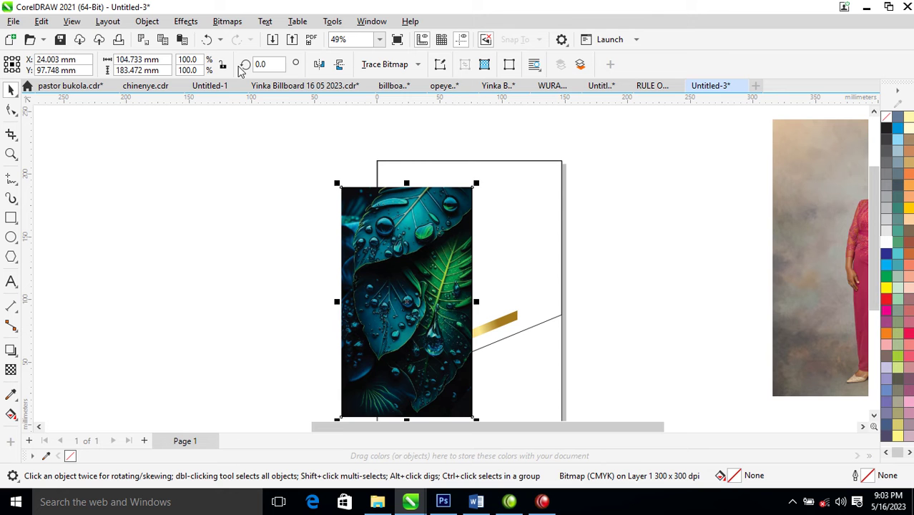
- Apply a Gaussian Blur with radius 21.7 pixels and move the image off the card
{"action": "left_click", "coordinate": [186, 21]}
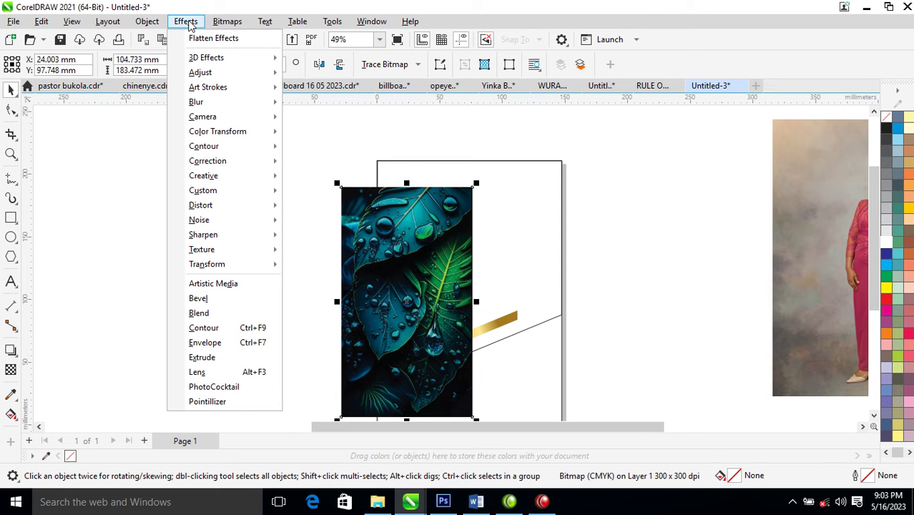
{"action": "mouse_move", "coordinate": [204, 105]}
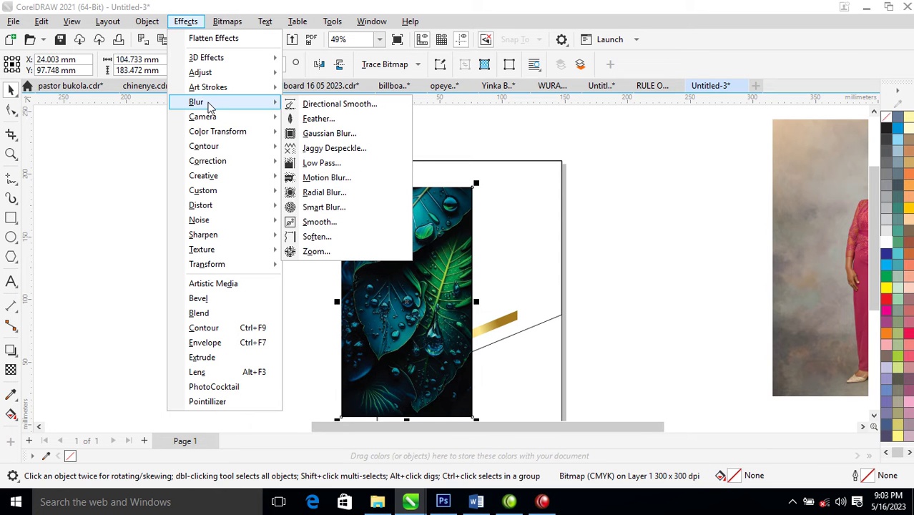
{"action": "left_click", "coordinate": [331, 134]}
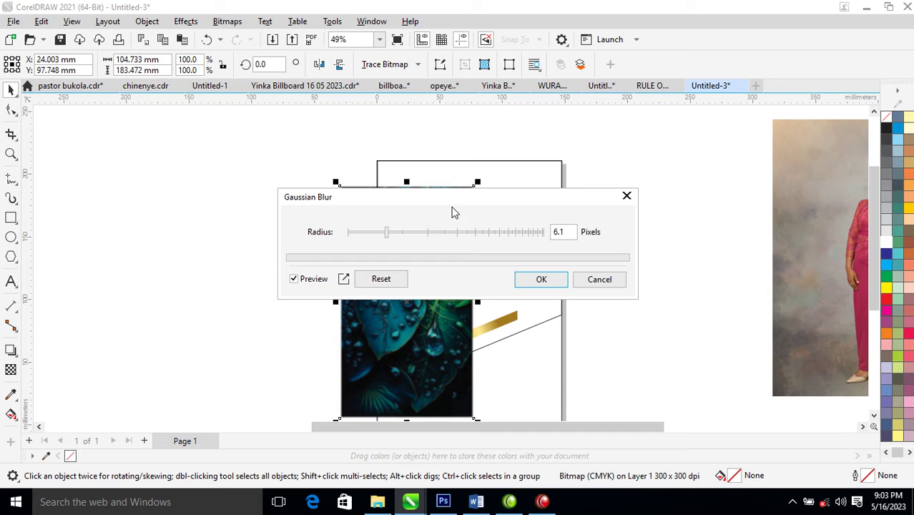
{"action": "left_click", "coordinate": [412, 232]}
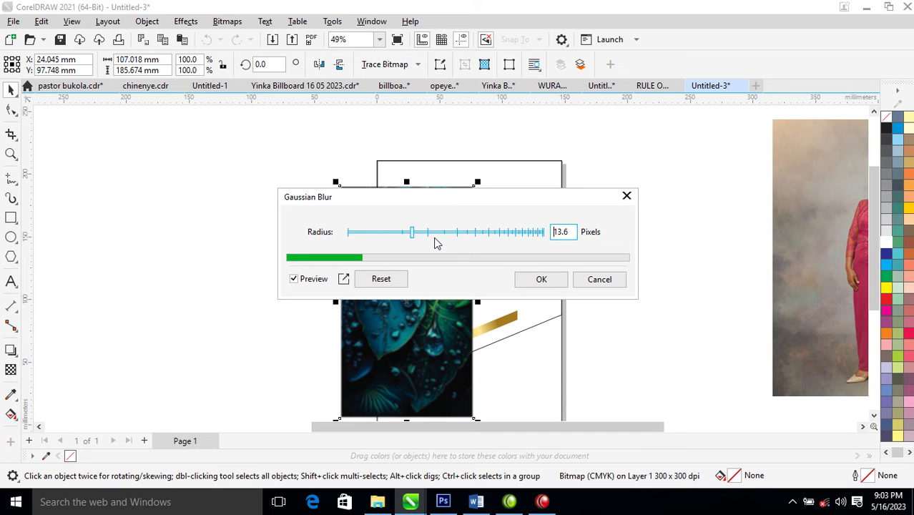
{"action": "left_click", "coordinate": [433, 233]}
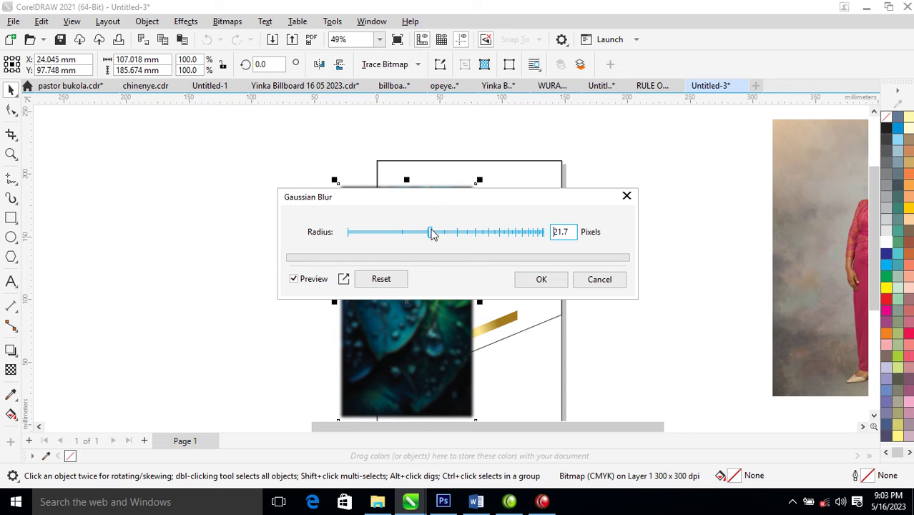
{"action": "left_click", "coordinate": [541, 282]}
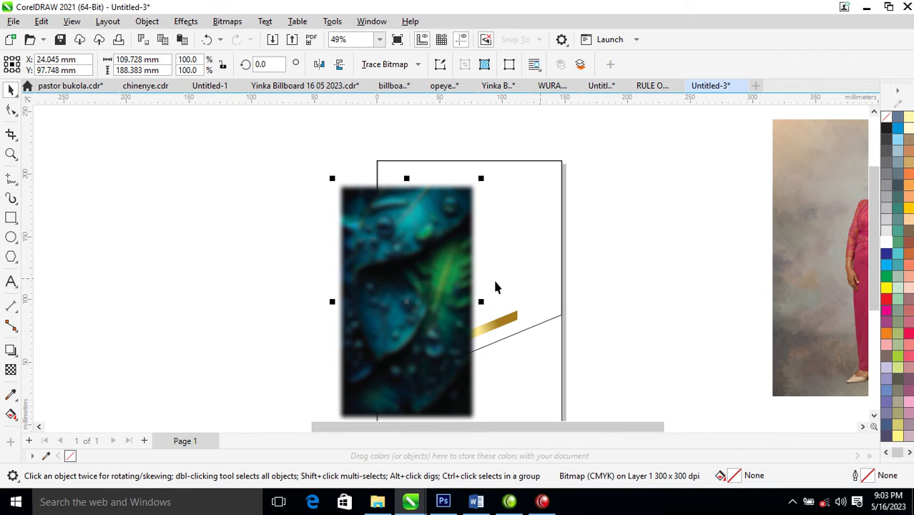
{"action": "left_click_drag", "start_coordinate": [444, 270], "coordinate": [525, 214]}
- PowerClip the blurred leaf image inside the chevron panel and stretch it across its width
{"action": "left_click", "coordinate": [591, 267]}
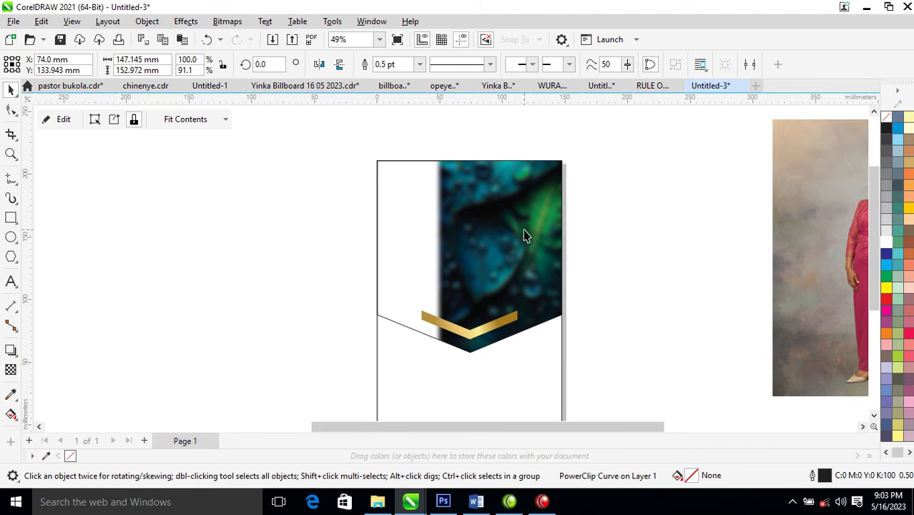
{"action": "left_click", "coordinate": [524, 233], "text": "ctrl"}
{"action": "left_click_drag", "start_coordinate": [545, 229], "coordinate": [485, 267]}
{"action": "left_click_drag", "start_coordinate": [520, 158], "coordinate": [572, 98]}
{"action": "left_click_drag", "start_coordinate": [524, 238], "coordinate": [514, 258]}
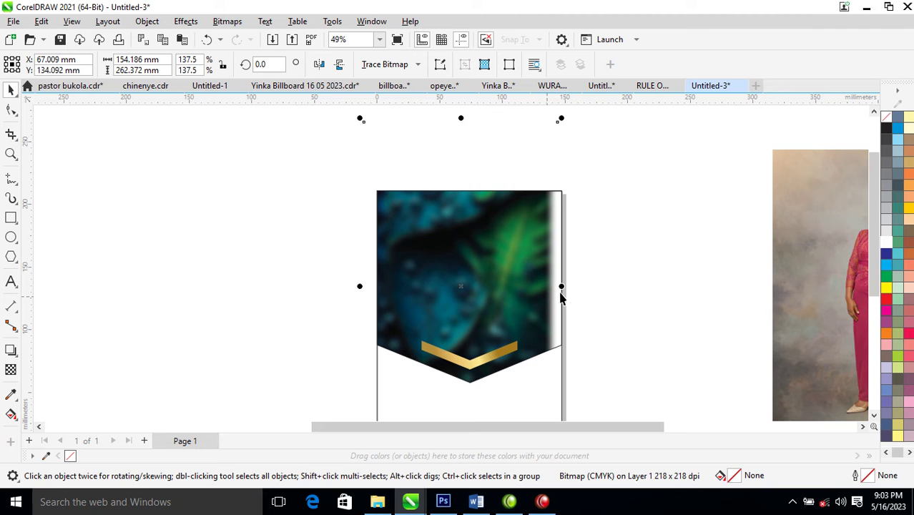
{"action": "left_click_drag", "start_coordinate": [561, 288], "coordinate": [586, 288]}
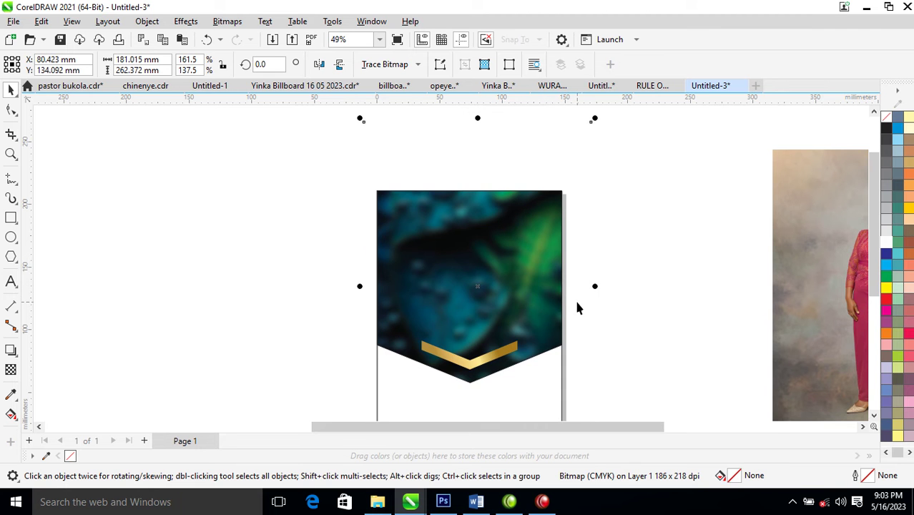
{"action": "scroll", "coordinate": [578, 306], "scroll_direction": "down", "scroll_amount": 2}
{"action": "scroll", "coordinate": [572, 300], "scroll_direction": "down", "scroll_amount": 2}
- Make a 62% copy of the gold chevron and place it above the original
{"action": "key", "text": "z"}
{"action": "left_click_drag", "start_coordinate": [127, 184], "coordinate": [722, 379]}
{"action": "scroll", "coordinate": [512, 272], "scroll_direction": "up", "scroll_amount": 1}
{"action": "left_click_drag", "start_coordinate": [442, 218], "coordinate": [627, 347]}
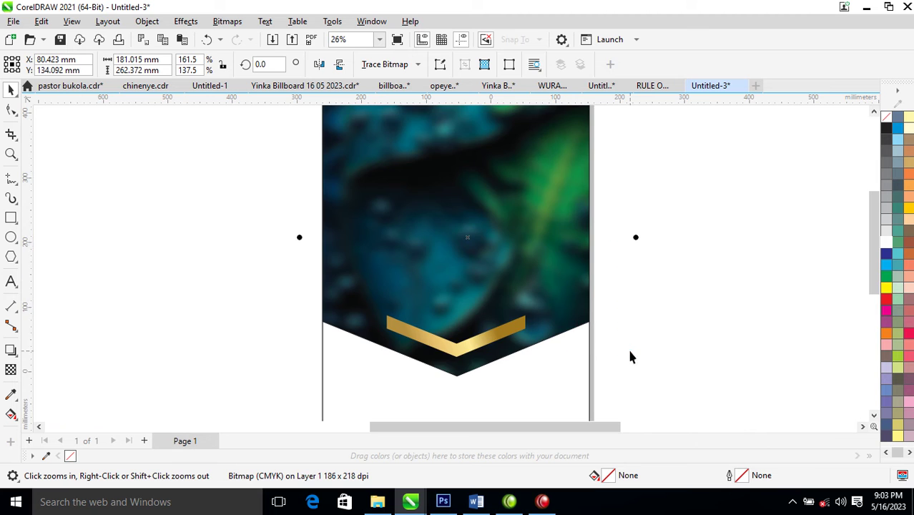
{"action": "key", "text": "space"}
{"action": "left_click", "coordinate": [469, 349]}
{"action": "left_click_drag", "start_coordinate": [535, 316], "coordinate": [505, 313]}
{"action": "right_click", "coordinate": [506, 312]}
{"action": "key", "text": "Escape"}
{"action": "key", "text": "F10"}
{"action": "key", "text": "space"}
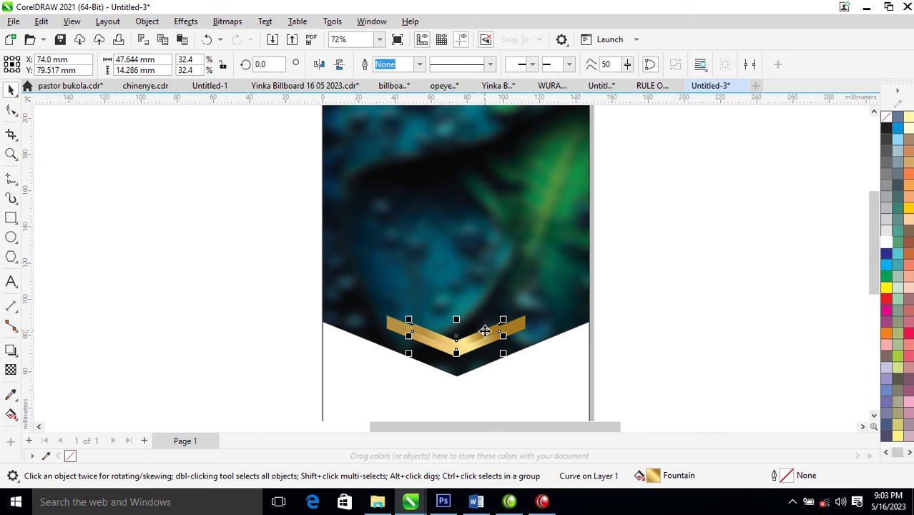
{"action": "left_click_drag", "start_coordinate": [486, 327], "coordinate": [486, 324]}
- Group the chevrons and leaf panel, PowerClip them into the white rectangle, and enlarge to 108.3%
{"action": "left_click", "coordinate": [497, 339], "text": "shift"}
{"action": "left_click", "coordinate": [586, 307], "text": "shift"}
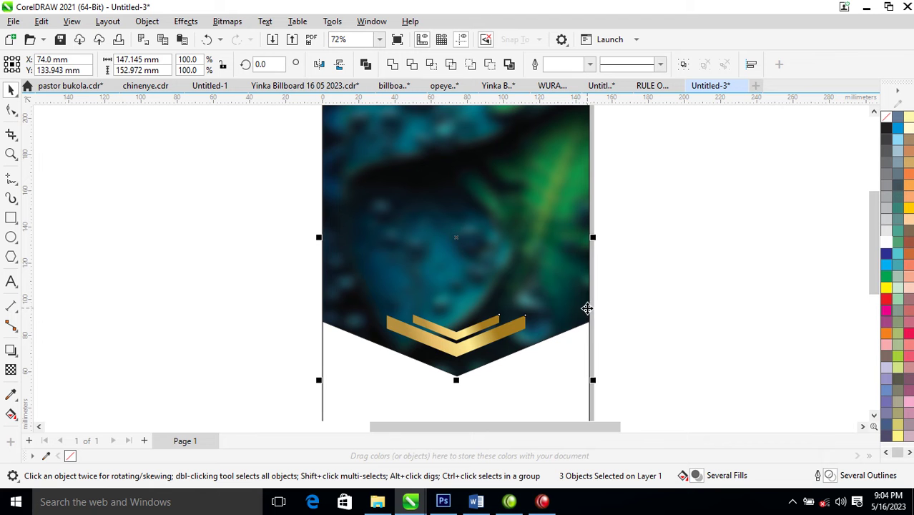
{"action": "key", "text": "ctrl+g"}
{"action": "scroll", "coordinate": [579, 308], "scroll_direction": "down", "scroll_amount": 3}
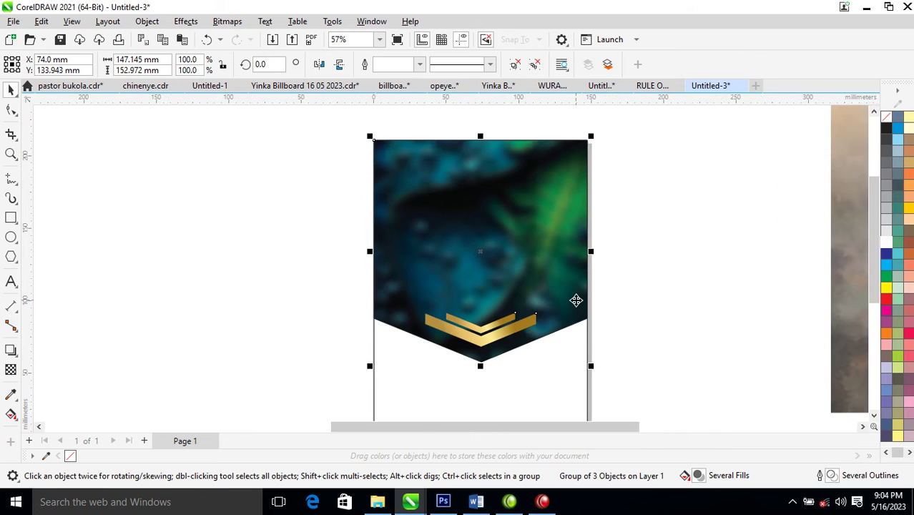
{"action": "left_click_drag", "start_coordinate": [580, 275], "coordinate": [490, 265]}
{"action": "left_click", "coordinate": [540, 355]}
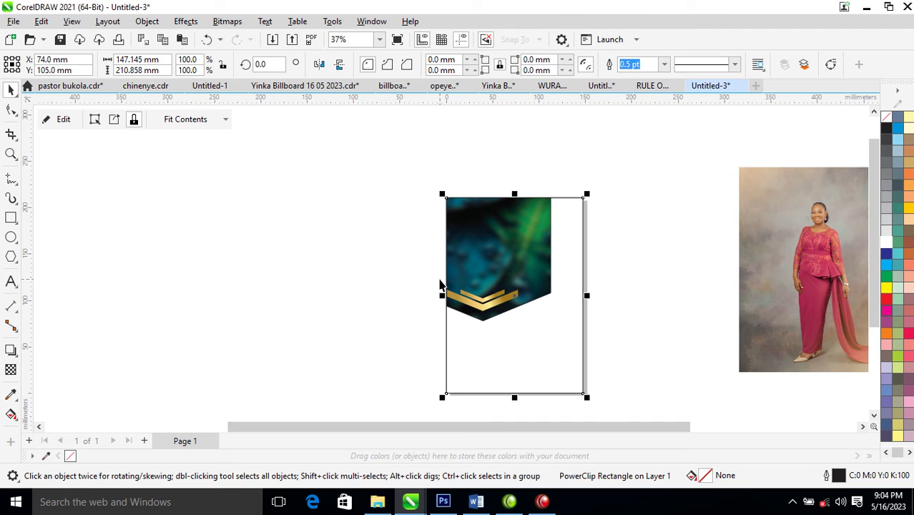
{"action": "left_click", "coordinate": [506, 278], "text": "ctrl"}
{"action": "left_click_drag", "start_coordinate": [506, 252], "coordinate": [538, 270]}
{"action": "left_click_drag", "start_coordinate": [586, 195], "coordinate": [591, 187]}
{"action": "scroll", "coordinate": [630, 238], "scroll_direction": "down", "scroll_amount": 3}
- PowerClip the smiling close-up portrait inside the flyer frame and lower it into place
{"action": "key", "text": "z"}
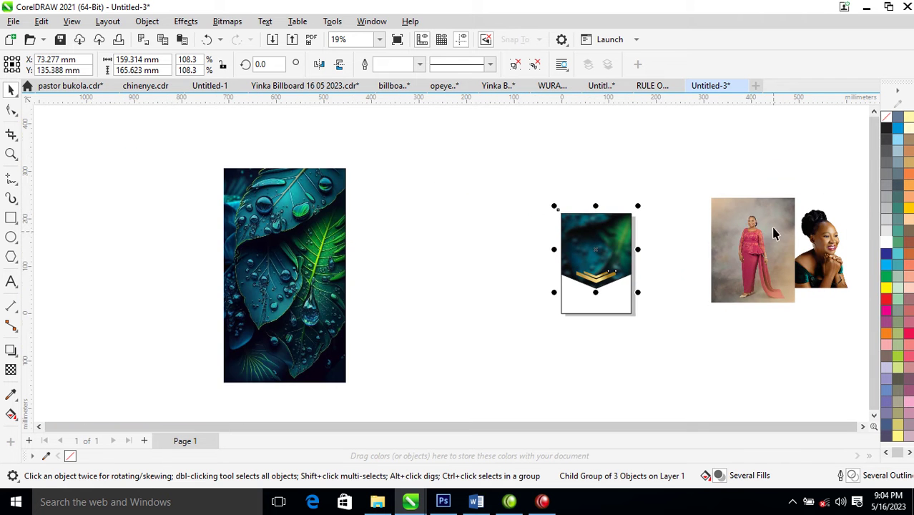
{"action": "left_click_drag", "start_coordinate": [500, 164], "coordinate": [780, 315]}
{"action": "left_click_drag", "start_coordinate": [672, 270], "coordinate": [271, 266]}
{"action": "left_click", "coordinate": [332, 303]}
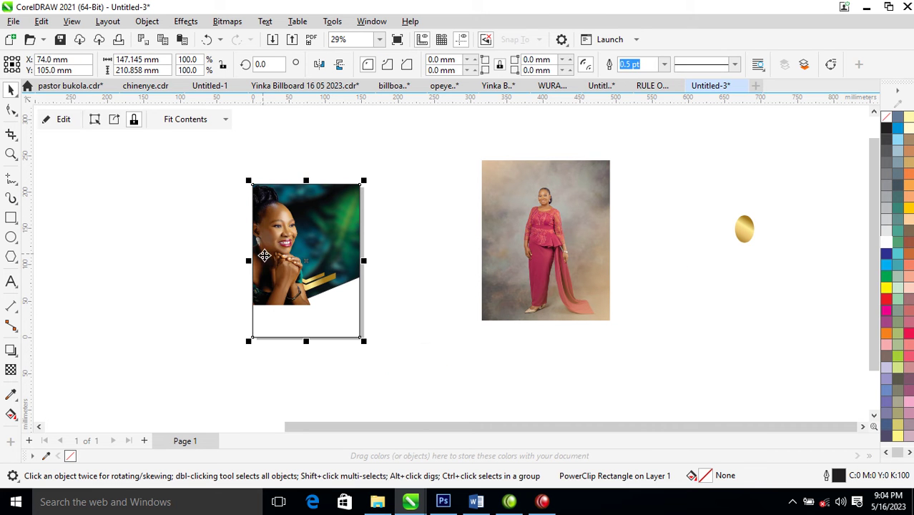
{"action": "left_click", "coordinate": [274, 222], "text": "ctrl"}
{"action": "left_click_drag", "start_coordinate": [278, 233], "coordinate": [291, 278]}
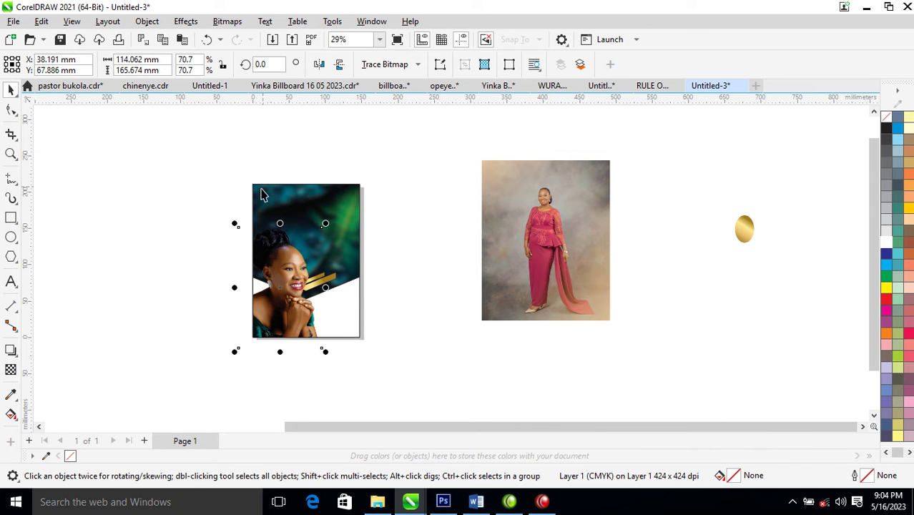
- Move the gold ellipse beside the flyer
{"action": "key", "text": "z"}
{"action": "left_click_drag", "start_coordinate": [198, 148], "coordinate": [799, 357]}
{"action": "left_click_drag", "start_coordinate": [784, 243], "coordinate": [332, 257]}
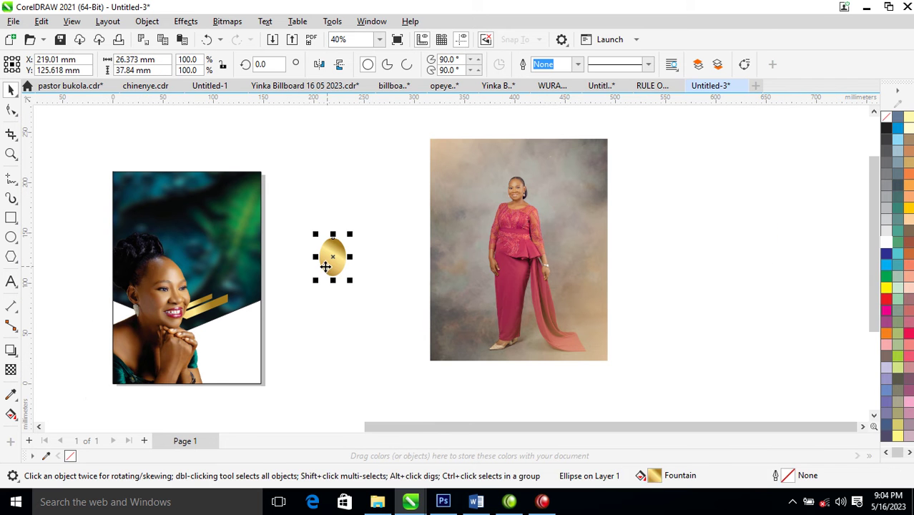
{"action": "left_click_drag", "start_coordinate": [138, 186], "coordinate": [365, 336]}
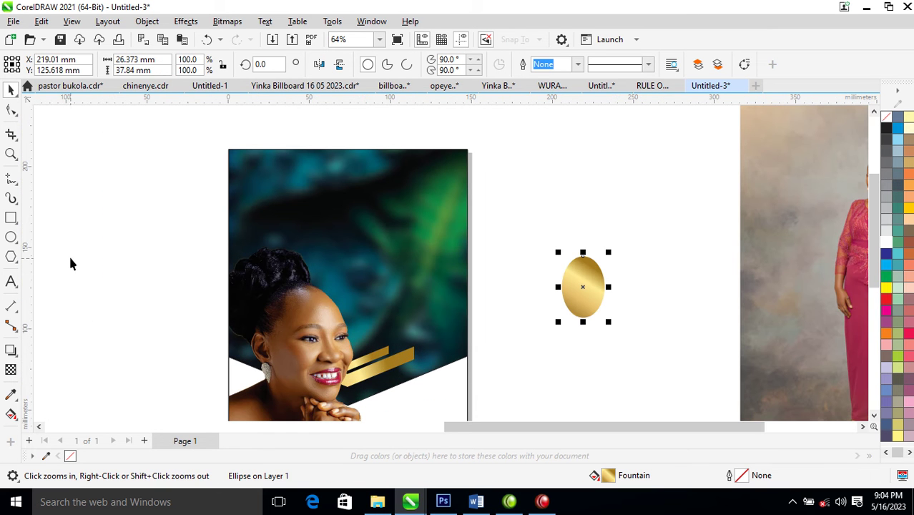
{"action": "key", "text": "F8"}
- Type the 'Wura' title above the portrait, with a line break after it
{"action": "left_click", "coordinate": [302, 187]}
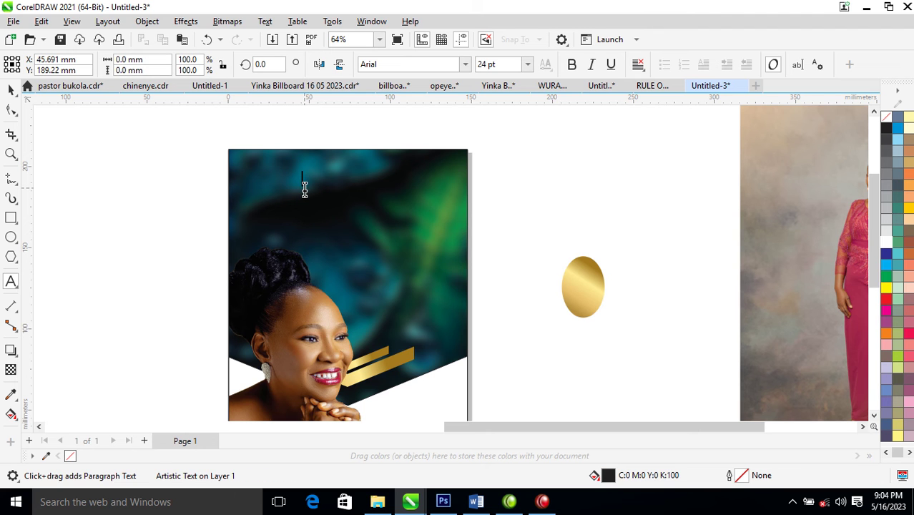
{"action": "type", "text": "Wu"}
{"action": "key", "text": "Escape"}
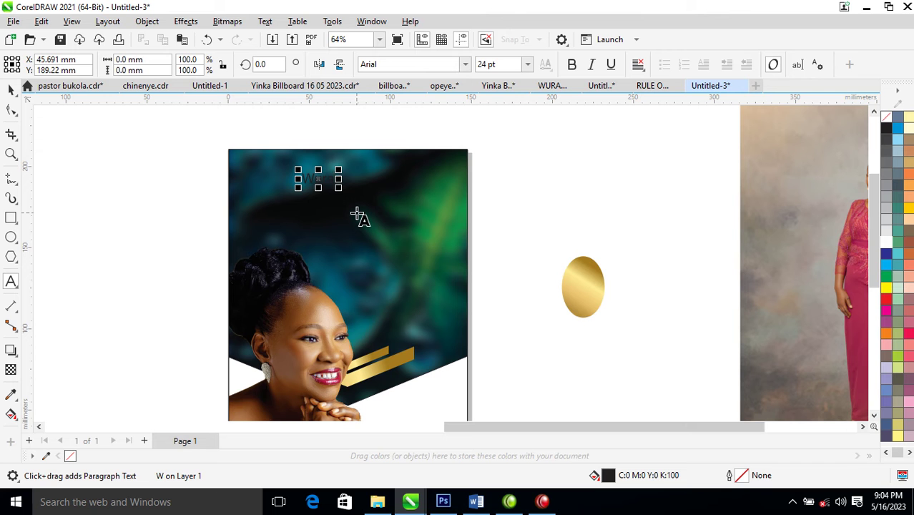
{"action": "type", "text": "ra"}
{"action": "key", "text": "Return"}
{"action": "key", "text": "Escape"}
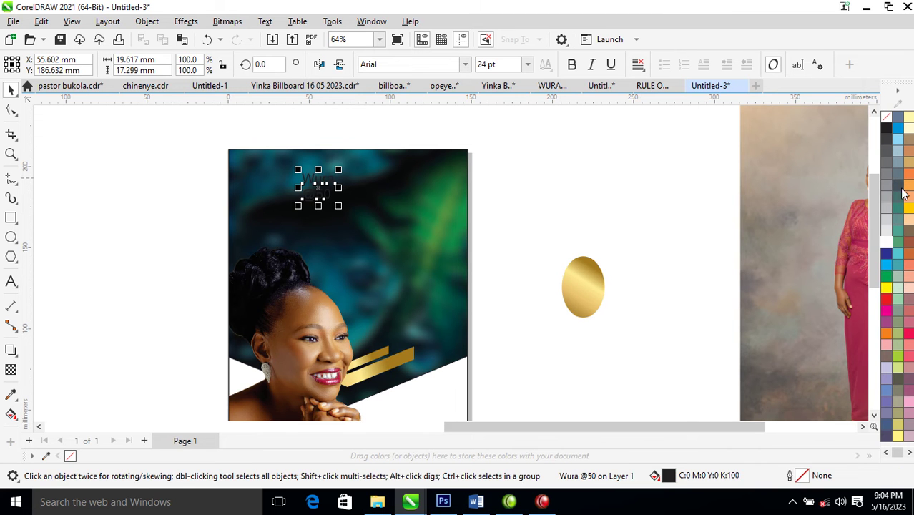
{"action": "left_click", "coordinate": [465, 64]}
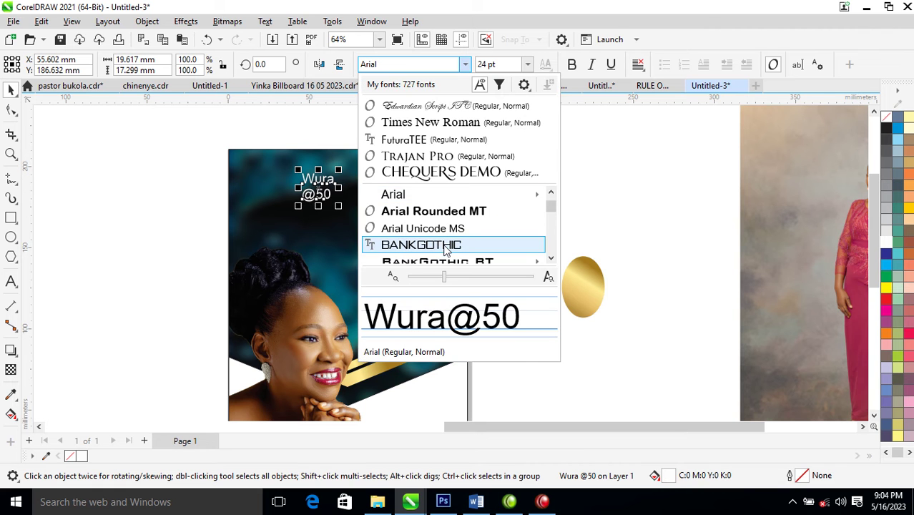
{"action": "left_click", "coordinate": [445, 158]}
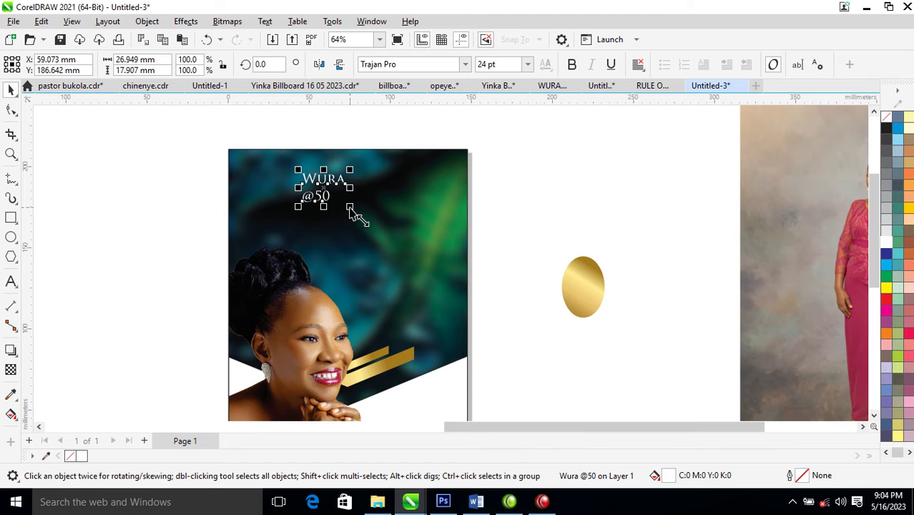
{"action": "left_click_drag", "start_coordinate": [331, 202], "coordinate": [390, 260]}
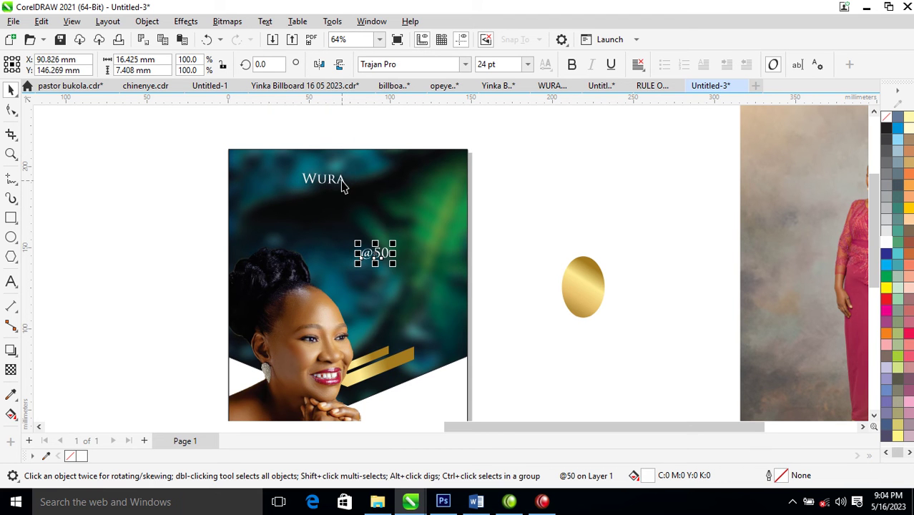
- Set WURA in Chequers DEMO and enlarge it to about 66.7 pt over the picture
{"action": "left_click", "coordinate": [341, 185]}
{"action": "left_click", "coordinate": [465, 63]}
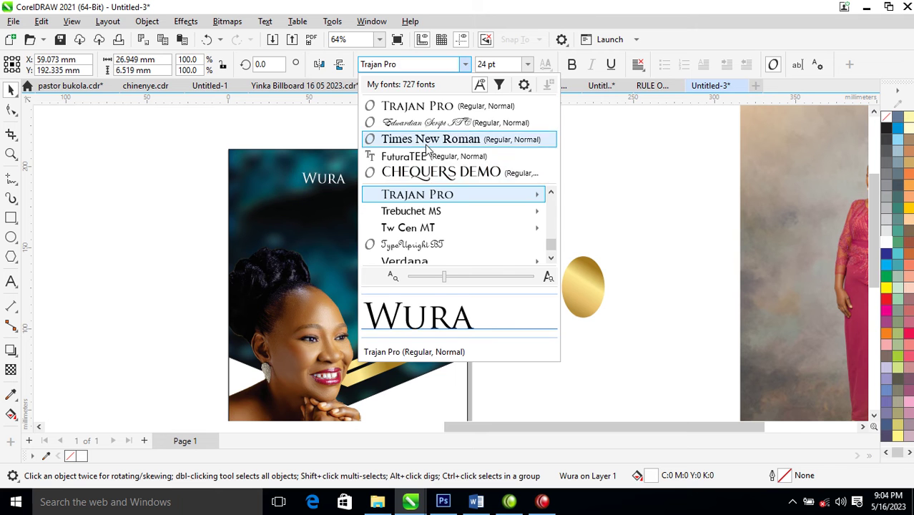
{"action": "left_click", "coordinate": [422, 173]}
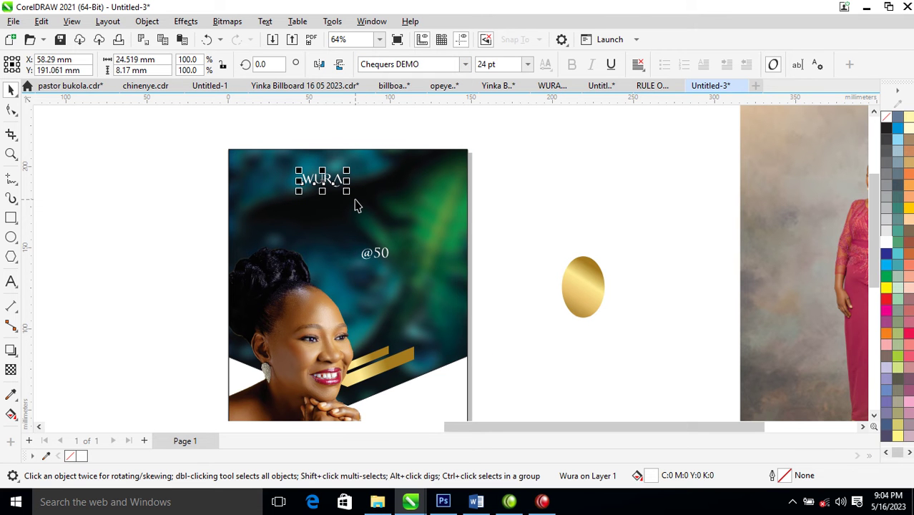
{"action": "left_click_drag", "start_coordinate": [347, 191], "coordinate": [391, 215]}
- Copy all properties of the gold oval onto WURA
{"action": "left_click_drag", "start_coordinate": [598, 293], "coordinate": [384, 203]}
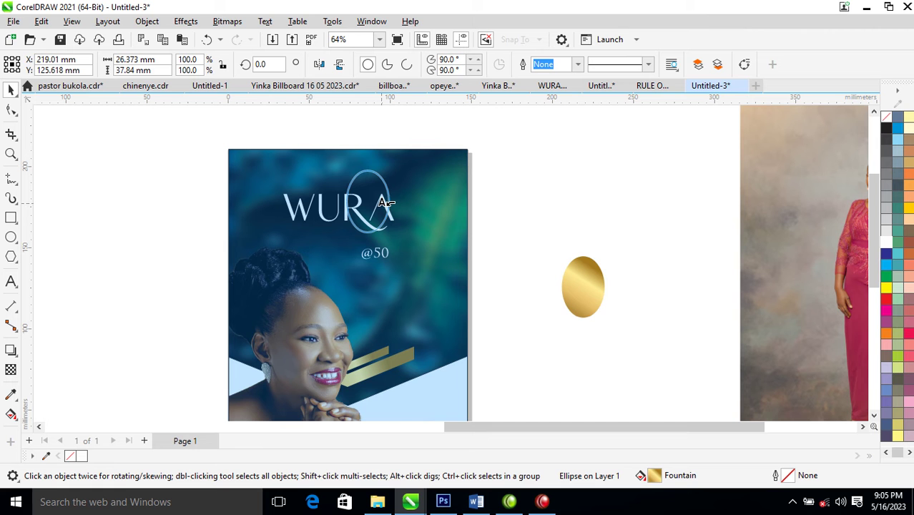
{"action": "left_click_drag", "start_coordinate": [385, 203], "coordinate": [383, 204]}
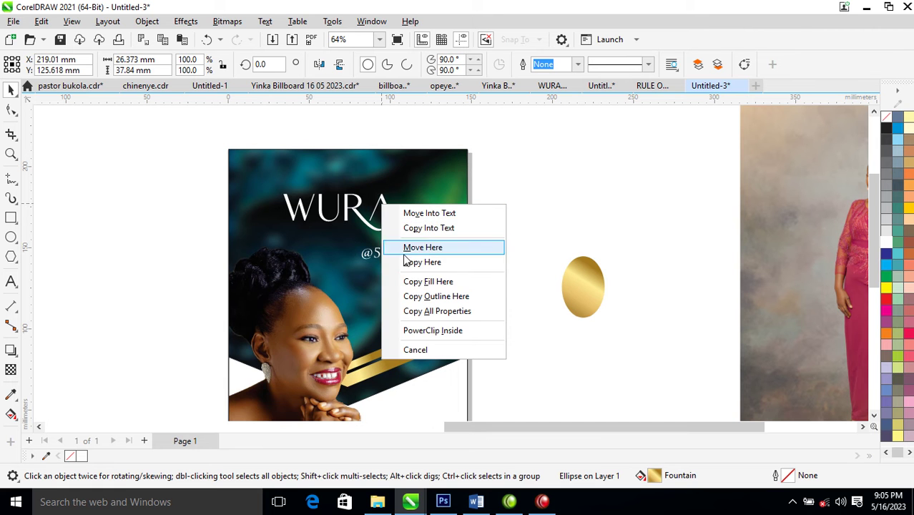
{"action": "left_click", "coordinate": [444, 314]}
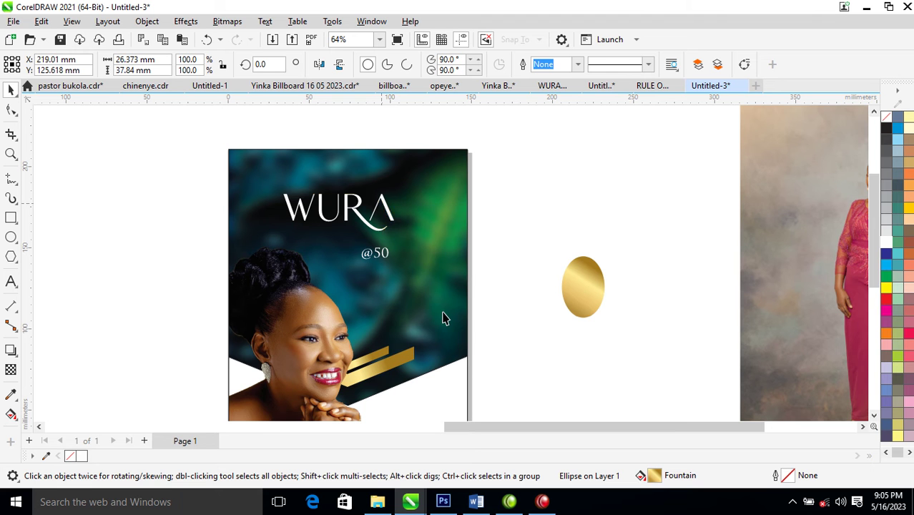
- Scale WURA up to about 99.1 pt and nudge it slightly right and down
{"action": "left_click", "coordinate": [394, 227]}
{"action": "left_click_drag", "start_coordinate": [399, 235], "coordinate": [433, 265]}
{"action": "left_click_drag", "start_coordinate": [416, 209], "coordinate": [421, 213]}
{"action": "key", "text": "z"}
{"action": "left_click_drag", "start_coordinate": [214, 154], "coordinate": [470, 353]}
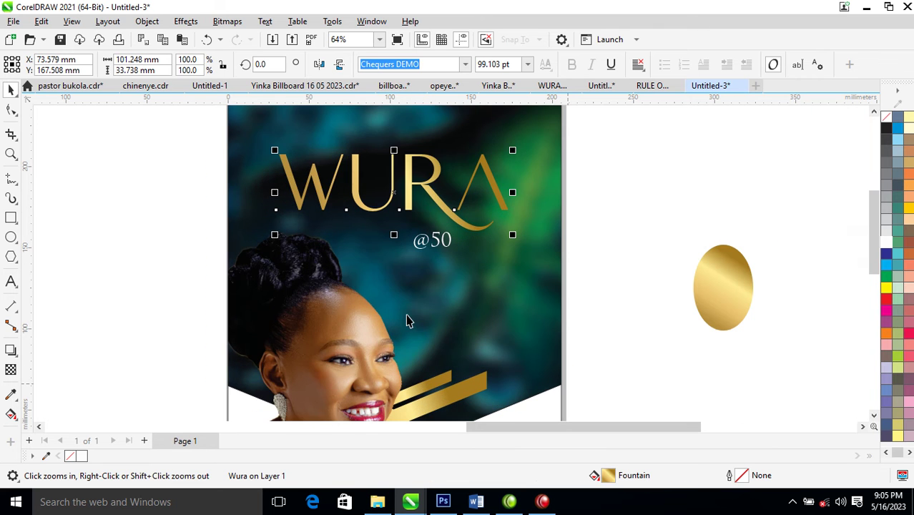
- Draw a 20-sided polygon below the title and pull its nodes into a zigzag starburst
{"action": "left_click", "coordinate": [11, 257]}
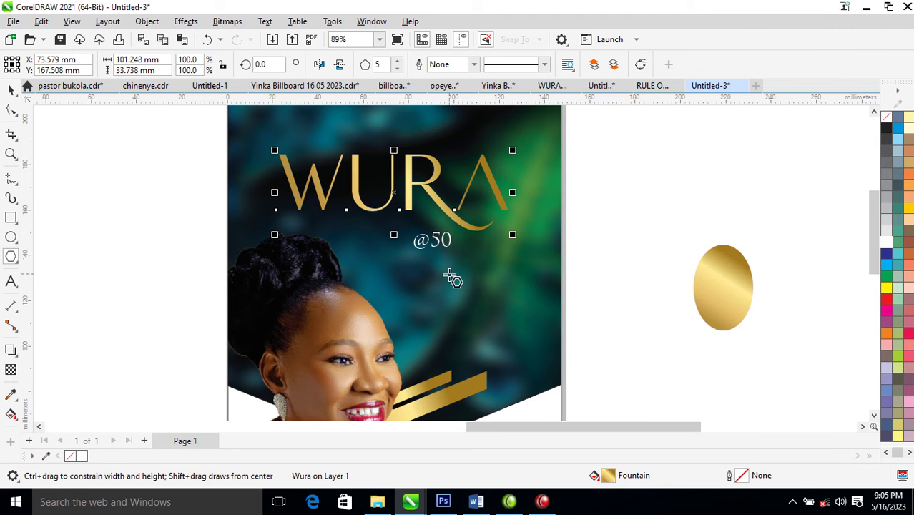
{"action": "left_click_drag", "start_coordinate": [415, 258], "coordinate": [492, 323]}
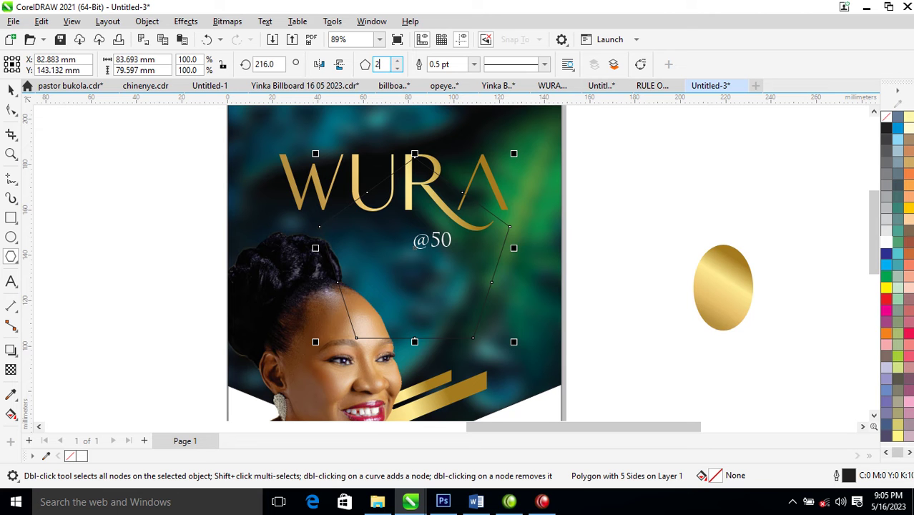
{"action": "type", "text": "20"}
{"action": "key", "text": "Return"}
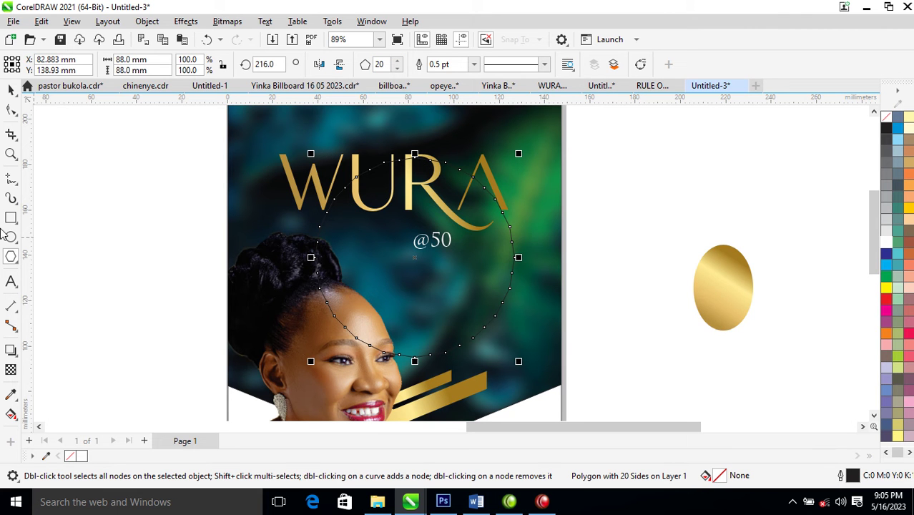
{"action": "left_click", "coordinate": [11, 112]}
{"action": "left_click_drag", "start_coordinate": [504, 223], "coordinate": [497, 234]}
{"action": "key", "text": "space"}
- Copy the gold oval's fill onto the star, shrink and reposition it, and angle its gradient diagonally
{"action": "left_click_drag", "start_coordinate": [728, 301], "coordinate": [425, 265]}
{"action": "left_click", "coordinate": [479, 347]}
{"action": "left_click_drag", "start_coordinate": [493, 257], "coordinate": [534, 289]}
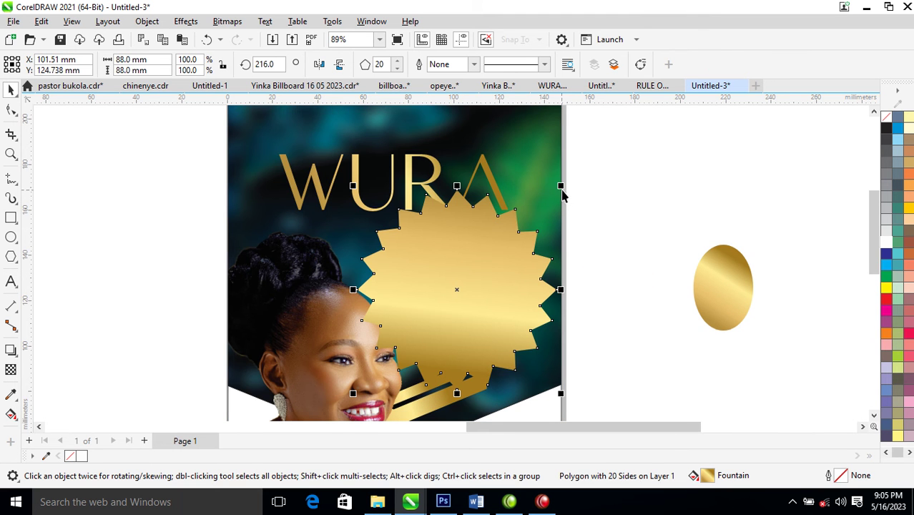
{"action": "left_click_drag", "start_coordinate": [563, 194], "coordinate": [557, 230]}
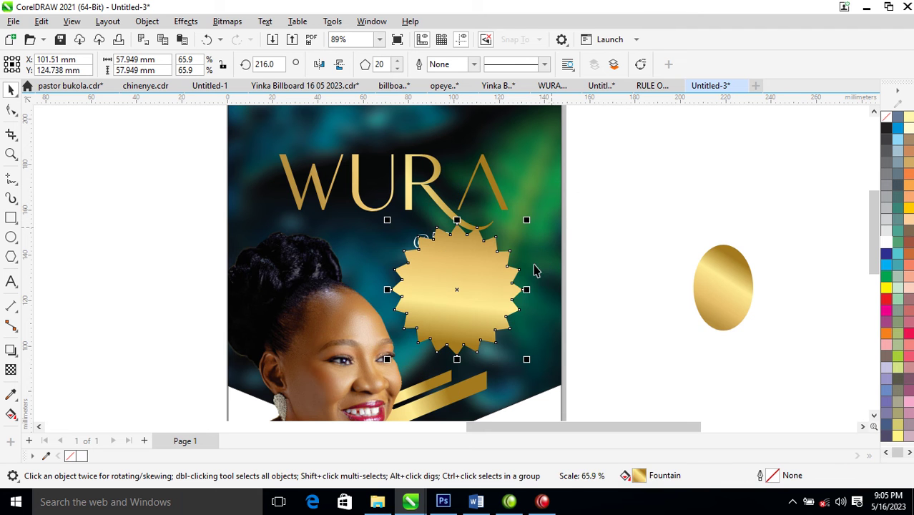
{"action": "left_click_drag", "start_coordinate": [493, 296], "coordinate": [502, 299]}
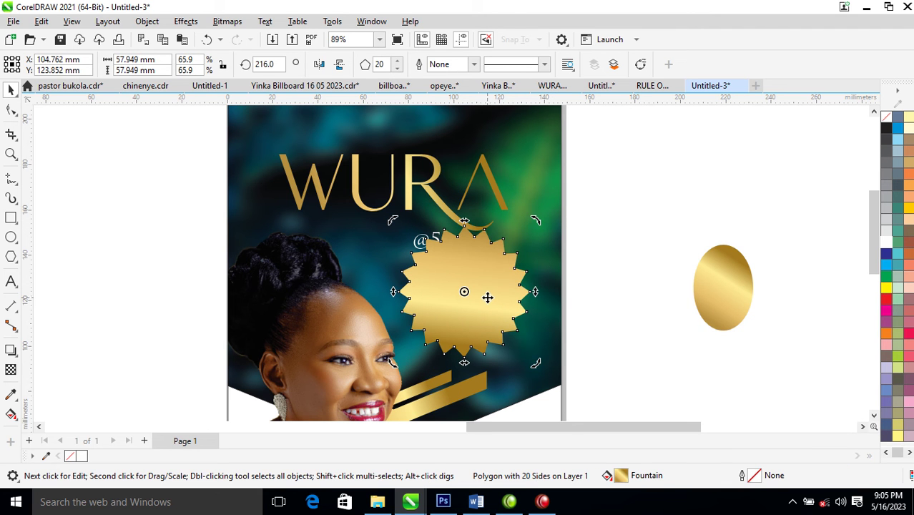
{"action": "key", "text": "g"}
{"action": "left_click_drag", "start_coordinate": [473, 230], "coordinate": [492, 323]}
{"action": "key", "text": "space"}
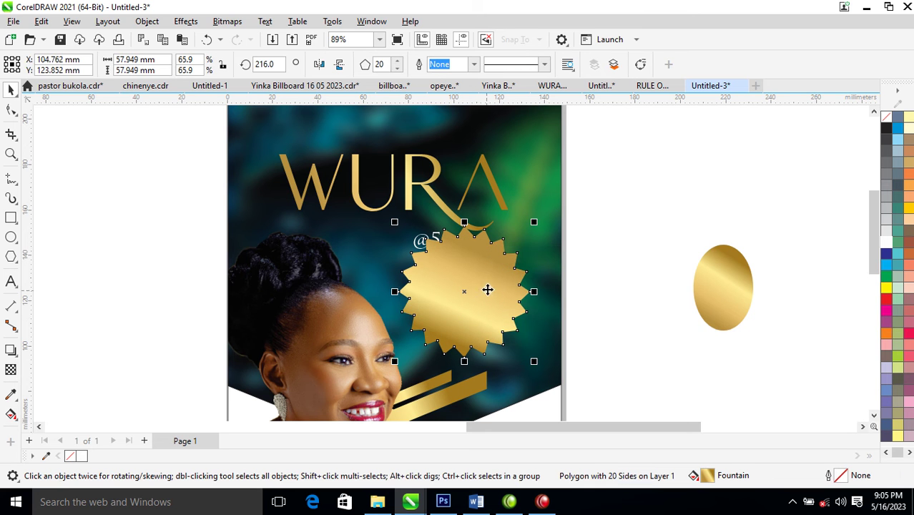
- Draw a 41.096 mm circle over the star's centre
{"action": "left_click", "coordinate": [11, 237]}
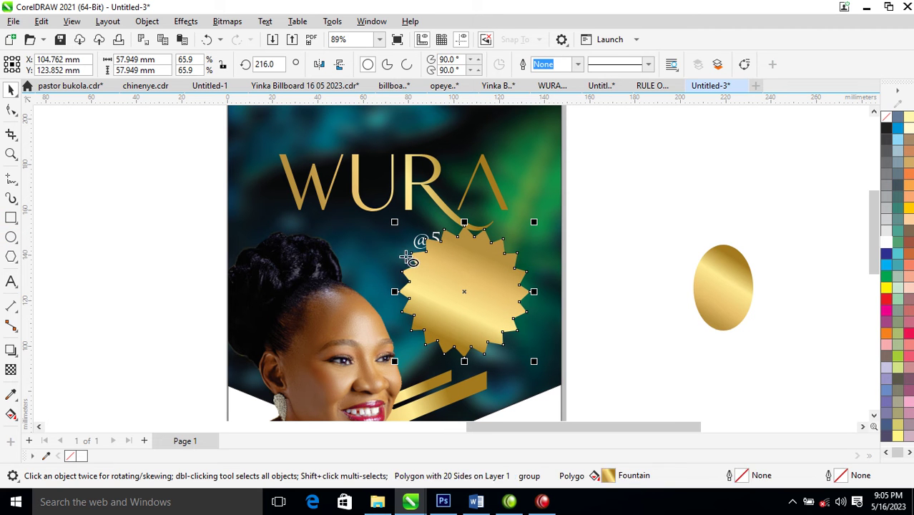
{"action": "left_click_drag", "start_coordinate": [419, 247], "coordinate": [513, 341]}
{"action": "key", "text": "space"}
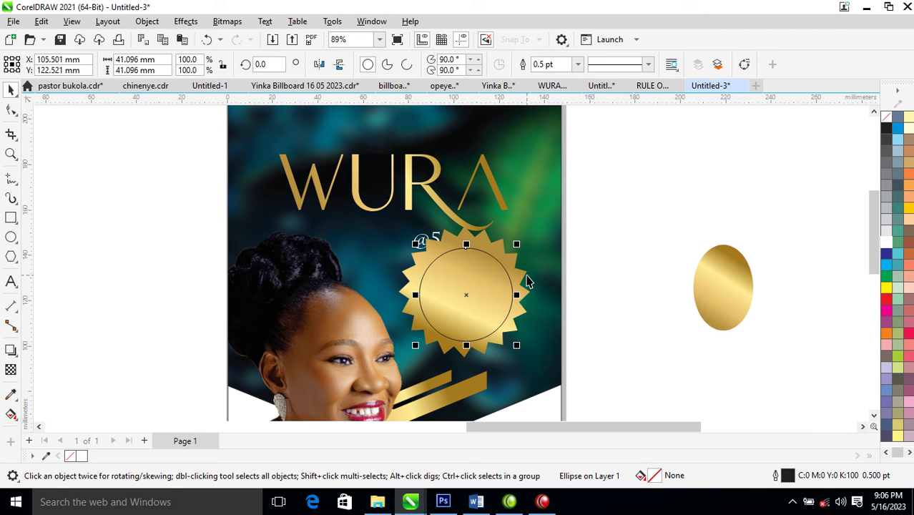
- Give the circle a 2 pt outline width
{"action": "key", "text": "F12"}
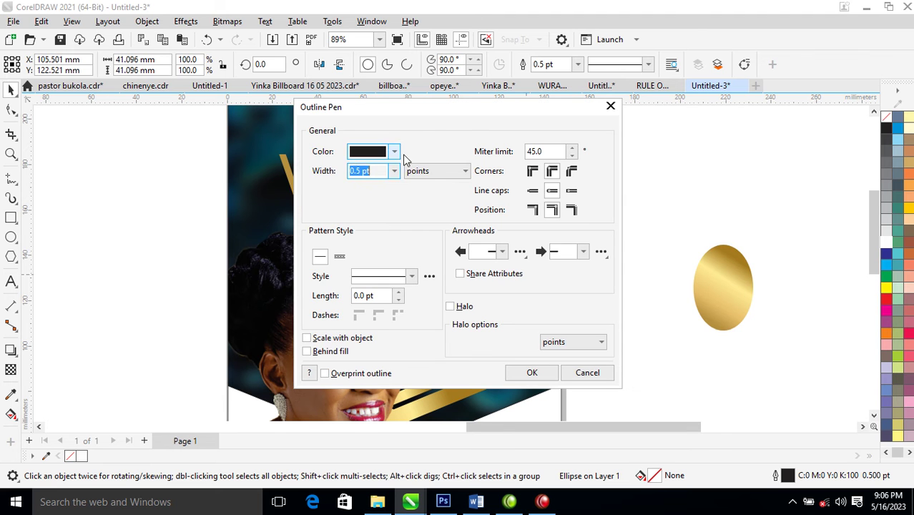
{"action": "type", "text": "2"}
{"action": "key", "text": "Return"}
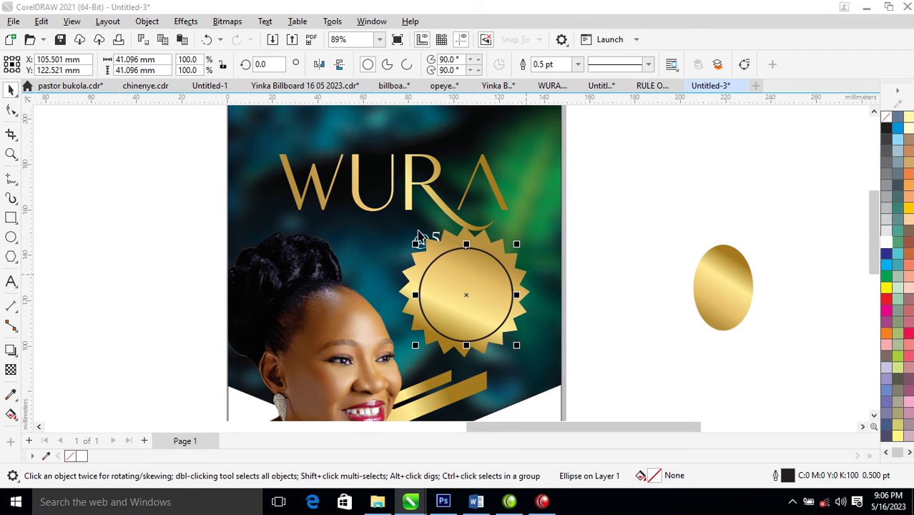
{"action": "key", "text": "Return"}
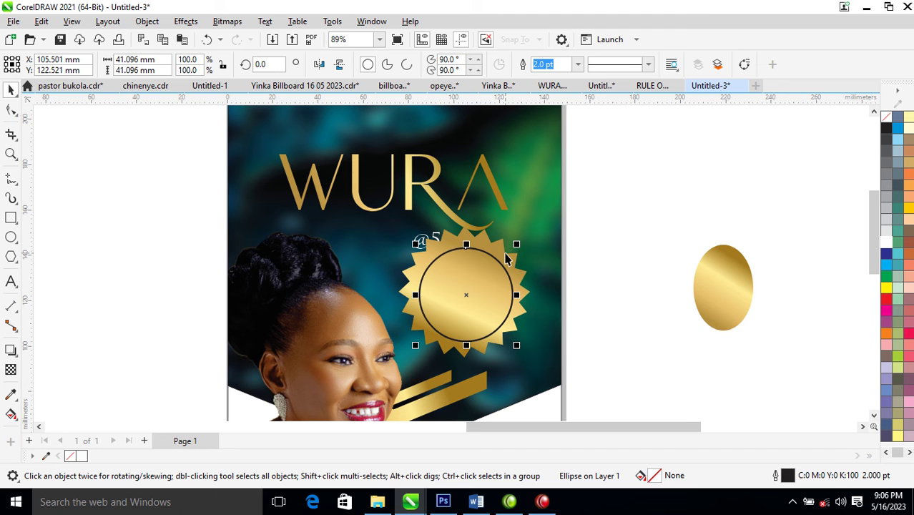
{"action": "left_click", "coordinate": [505, 256], "text": "shift"}
{"action": "key", "text": "c"}
{"action": "key", "text": "e"}
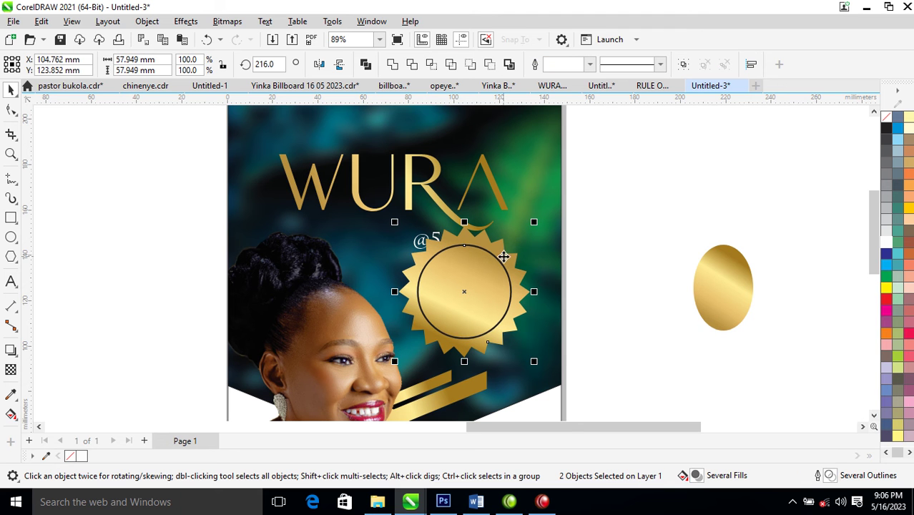
{"action": "key", "text": "ctrl+g"}
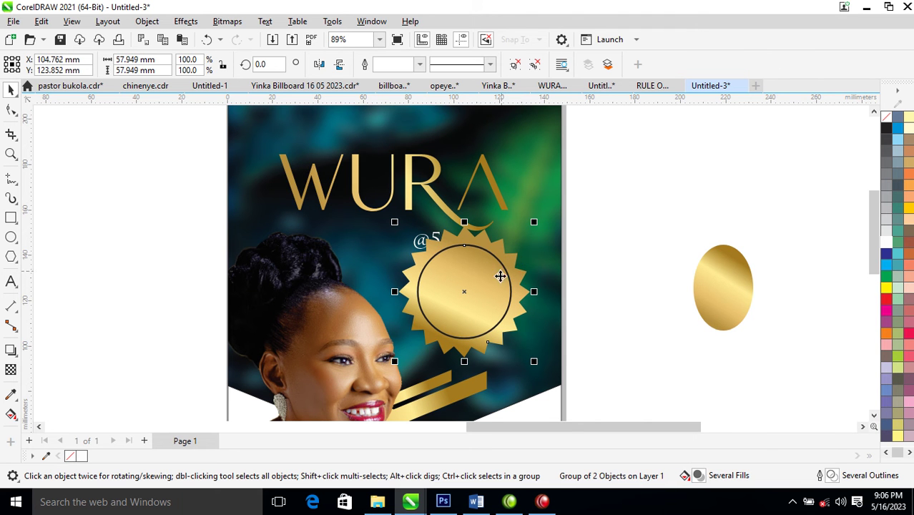
{"action": "left_click_drag", "start_coordinate": [497, 275], "coordinate": [515, 279]}
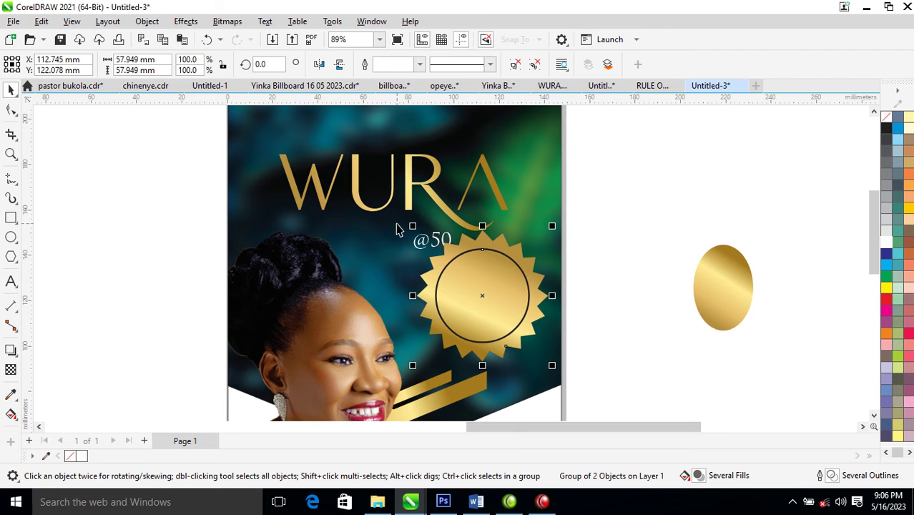
{"action": "left_click_drag", "start_coordinate": [426, 245], "coordinate": [466, 301]}
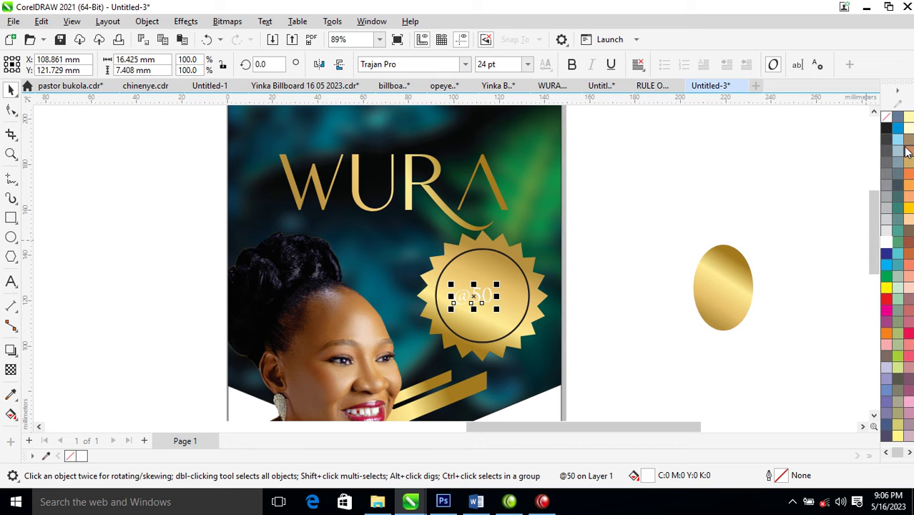
{"action": "left_click", "coordinate": [887, 128]}
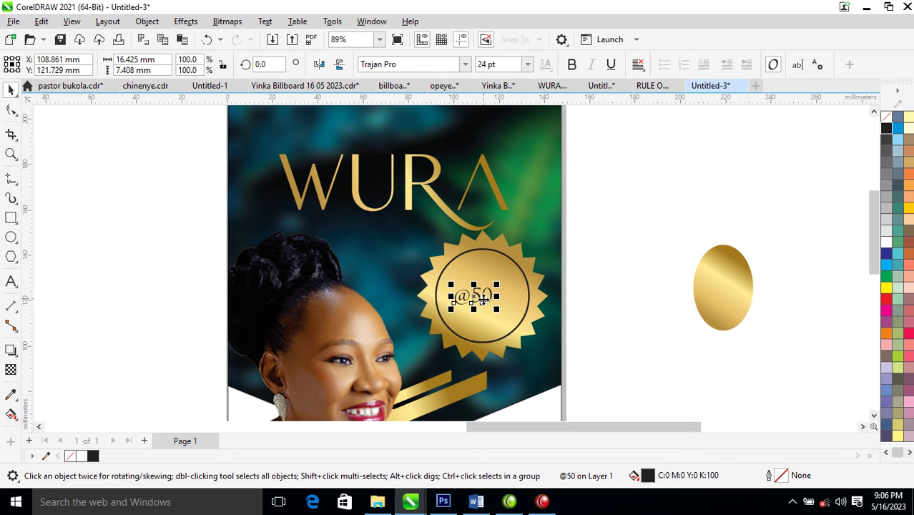
{"action": "left_click", "coordinate": [474, 294]}
{"action": "left_click", "coordinate": [474, 293]}
{"action": "key", "text": "Return"}
{"action": "key", "text": "Escape"}
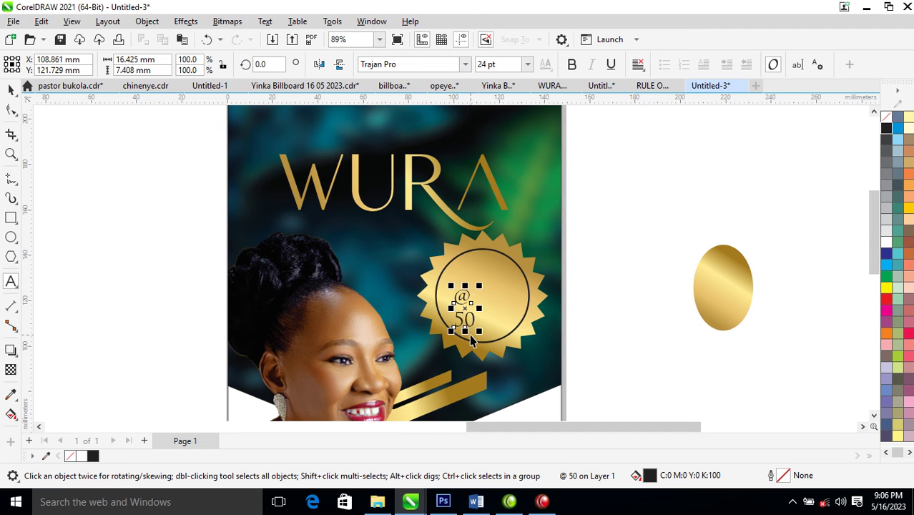
{"action": "key", "text": "ctrl+k"}
{"action": "left_click_drag", "start_coordinate": [464, 295], "coordinate": [485, 259]}
{"action": "left_click", "coordinate": [572, 65]}
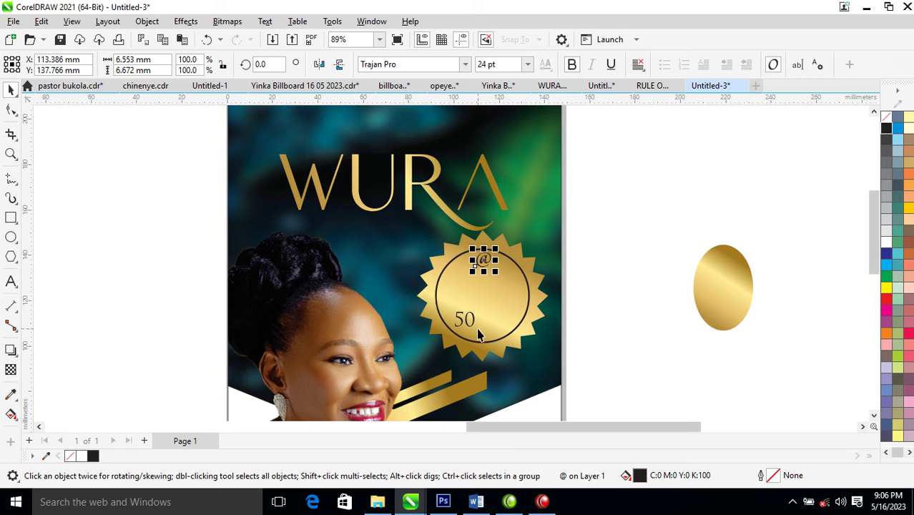
- Enlarge and bold the 50, break it into digits, and delete the 0
{"action": "left_click", "coordinate": [473, 320]}
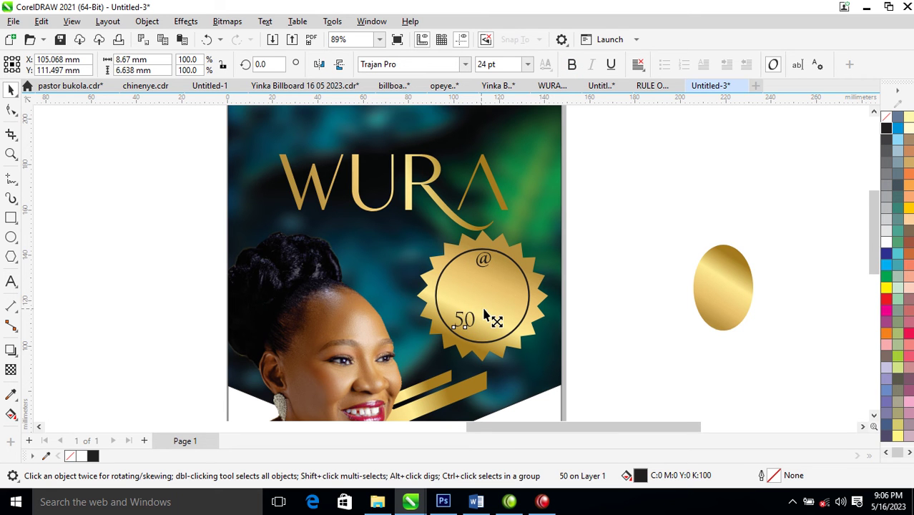
{"action": "left_click_drag", "start_coordinate": [492, 318], "coordinate": [537, 275]}
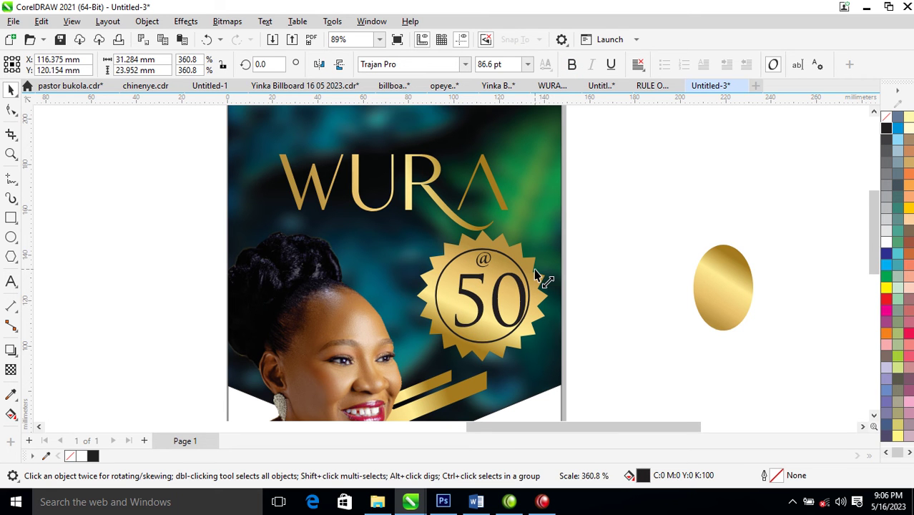
{"action": "left_click", "coordinate": [571, 65]}
{"action": "left_click_drag", "start_coordinate": [499, 301], "coordinate": [494, 298]}
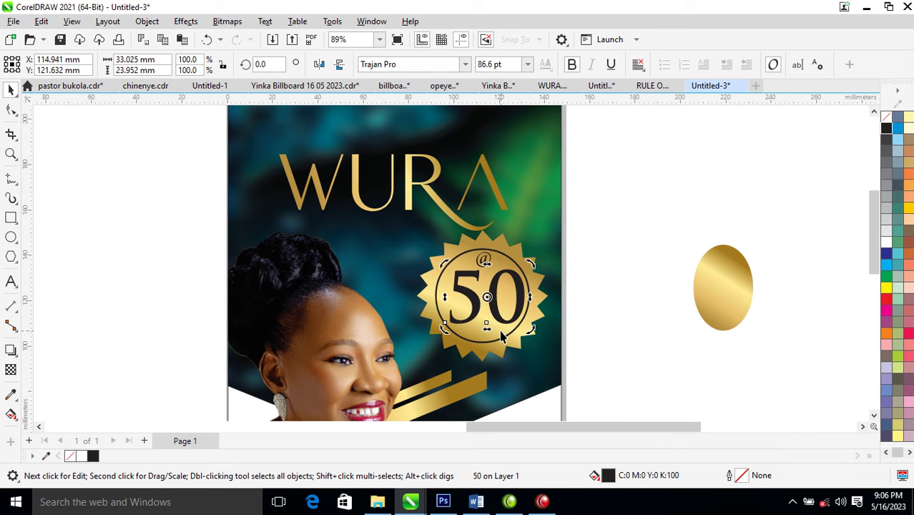
{"action": "key", "text": "ctrl+k"}
{"action": "left_click", "coordinate": [492, 290]}
{"action": "key", "text": "Delete"}
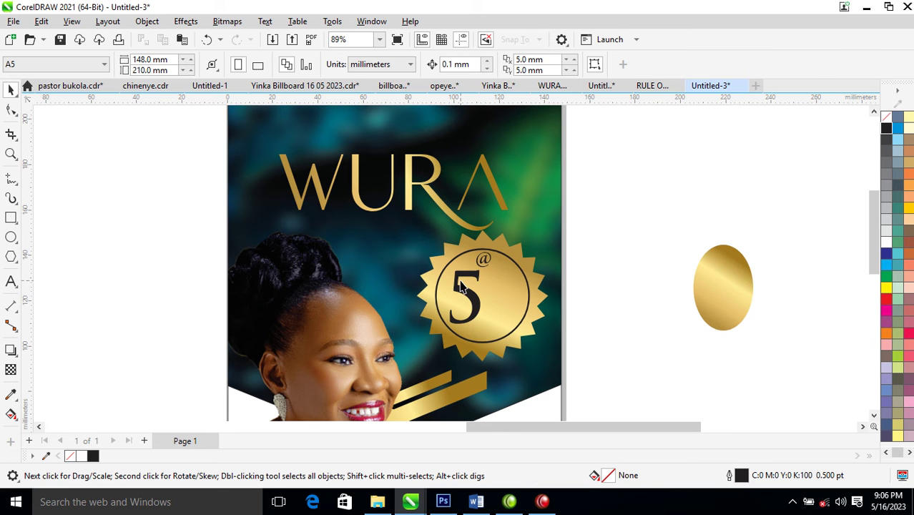
- Zoom into the badge and draw a 19.444 mm circle where the 0 was, shrinking a copy inside
{"action": "key", "text": "z"}
{"action": "left_click_drag", "start_coordinate": [408, 215], "coordinate": [562, 342]}
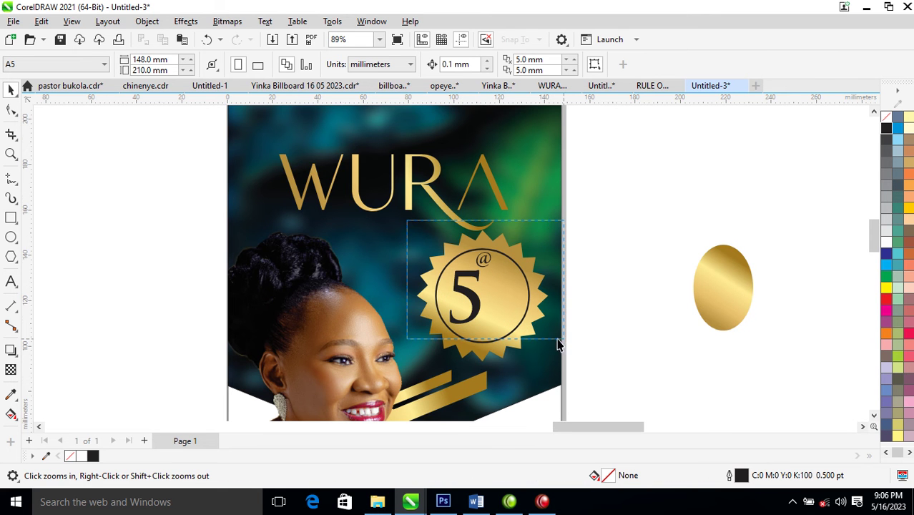
{"action": "left_click", "coordinate": [11, 237]}
{"action": "left_click_drag", "start_coordinate": [420, 263], "coordinate": [540, 384]}
{"action": "key", "text": "space"}
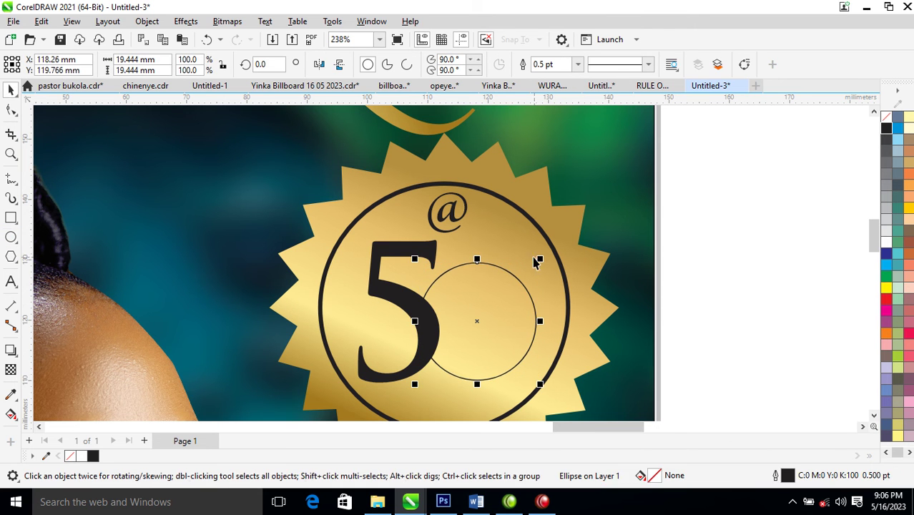
{"action": "left_click_drag", "start_coordinate": [543, 264], "coordinate": [538, 270]}
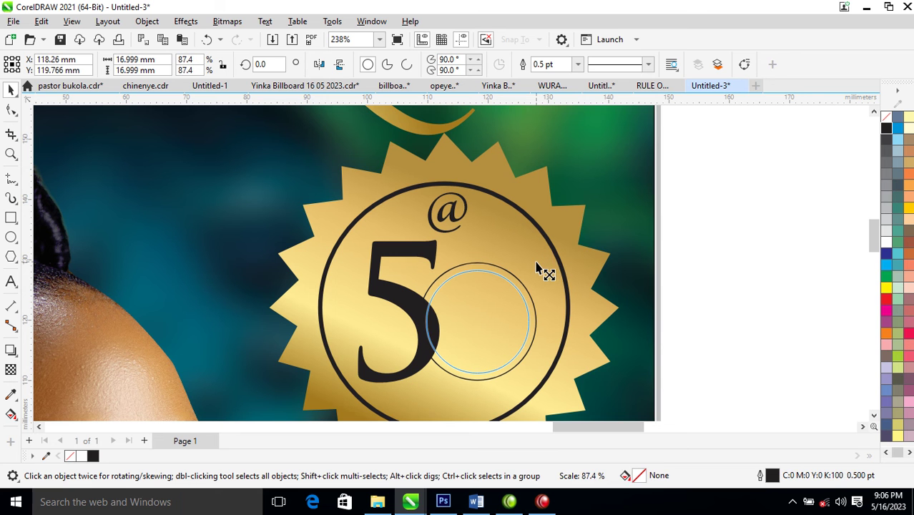
- Narrow the inner circle copy, combine both circles into one ring, and fill it black as the 0
{"action": "right_click", "coordinate": [539, 320]}
{"action": "left_click", "coordinate": [533, 323]}
{"action": "left_click_drag", "start_coordinate": [533, 322], "coordinate": [527, 321]}
{"action": "left_click", "coordinate": [533, 295], "text": "shift"}
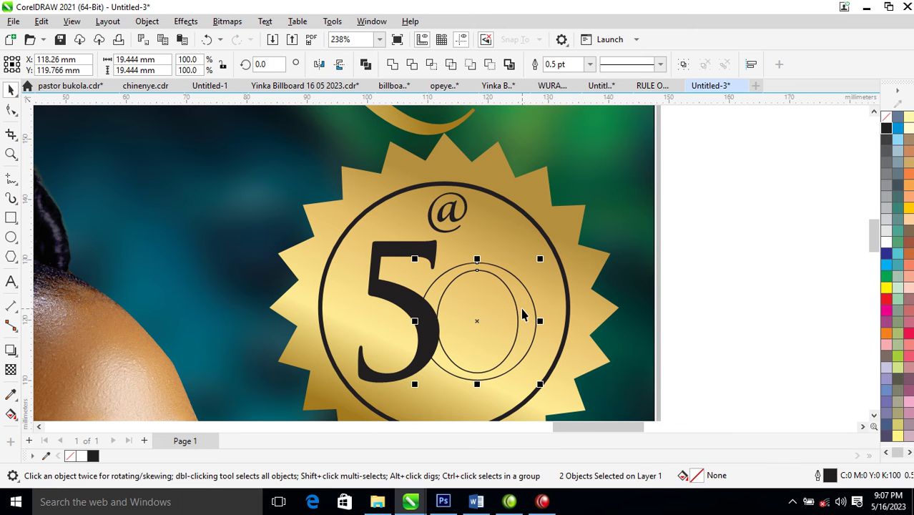
{"action": "key", "text": "ctrl+l"}
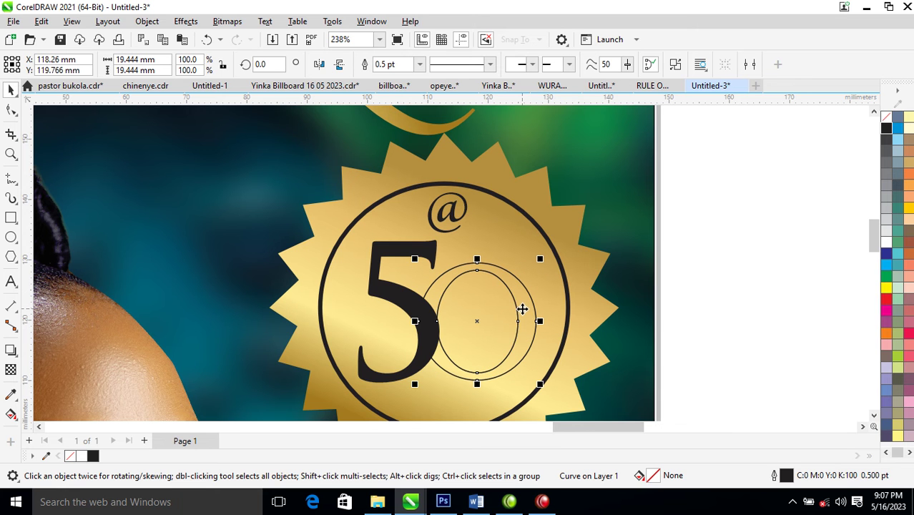
{"action": "left_click", "coordinate": [887, 131]}
- Zoom in on the WURA flyer area and reposition the @ above the 5
{"action": "scroll", "coordinate": [438, 334], "scroll_direction": "down", "scroll_amount": 8}
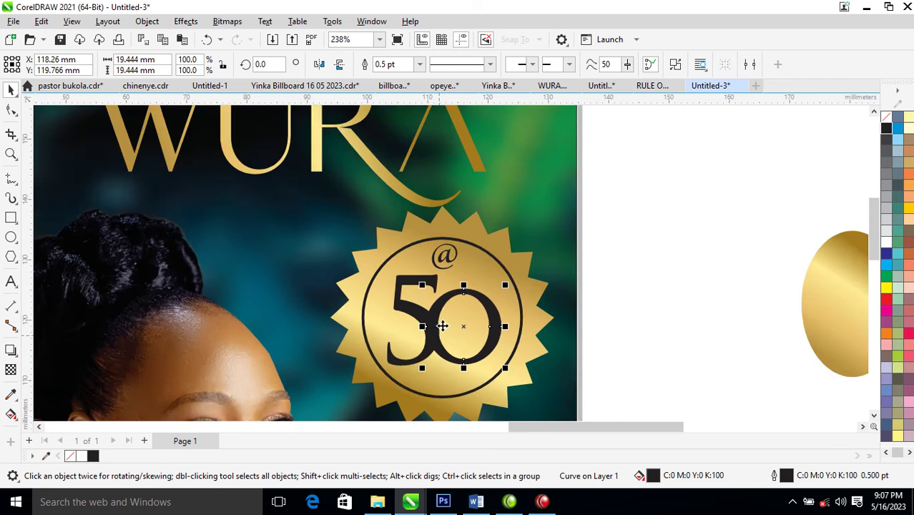
{"action": "key", "text": "z"}
{"action": "left_click_drag", "start_coordinate": [249, 183], "coordinate": [493, 334]}
{"action": "key", "text": "space"}
{"action": "left_click_drag", "start_coordinate": [558, 301], "coordinate": [560, 305]}
- Centre the @, 5 and ring on the starburst seal, nudge them up, and select the badge pieces
{"action": "left_click_drag", "start_coordinate": [490, 278], "coordinate": [595, 372]}
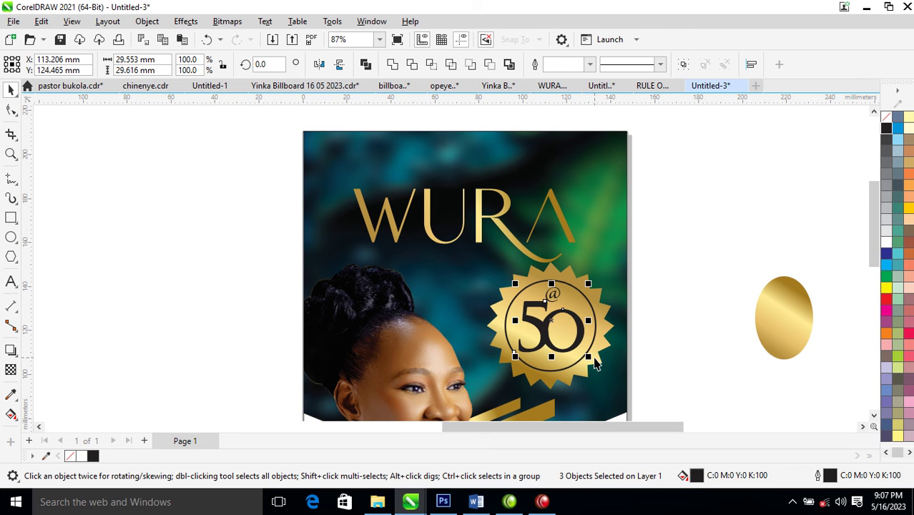
{"action": "left_click", "coordinate": [595, 364]}
{"action": "left_click", "coordinate": [583, 297], "text": "shift"}
{"action": "key", "text": "c"}
{"action": "key", "text": "e"}
{"action": "left_click", "coordinate": [665, 323]}
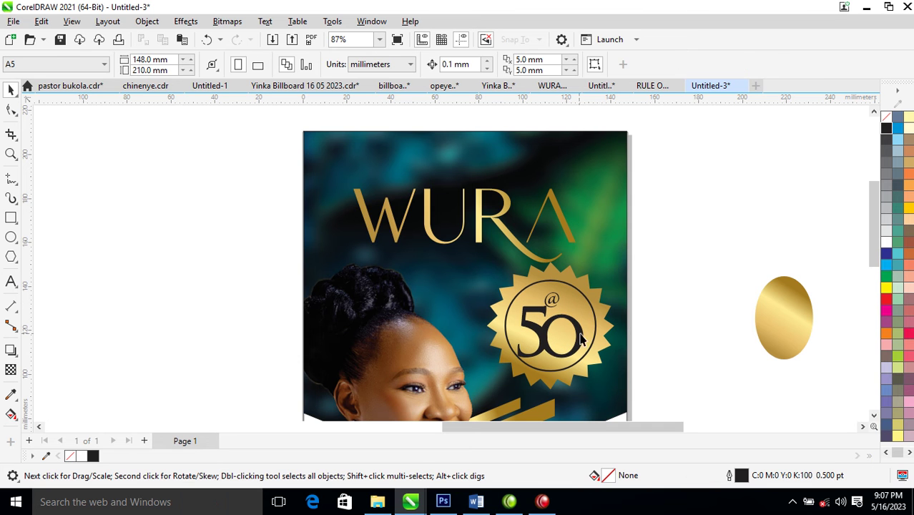
{"action": "left_click_drag", "start_coordinate": [581, 341], "coordinate": [582, 333]}
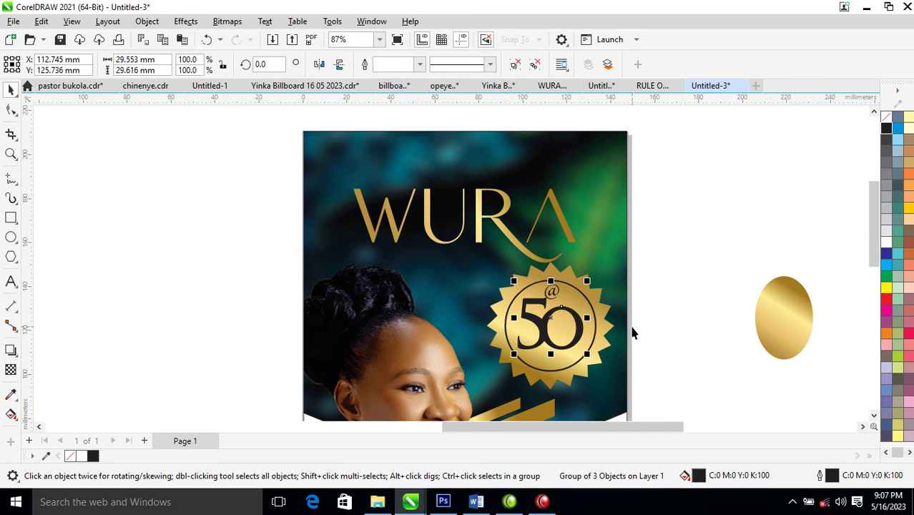
{"action": "left_click_drag", "start_coordinate": [682, 238], "coordinate": [430, 437]}
{"action": "left_click", "coordinate": [619, 364]}
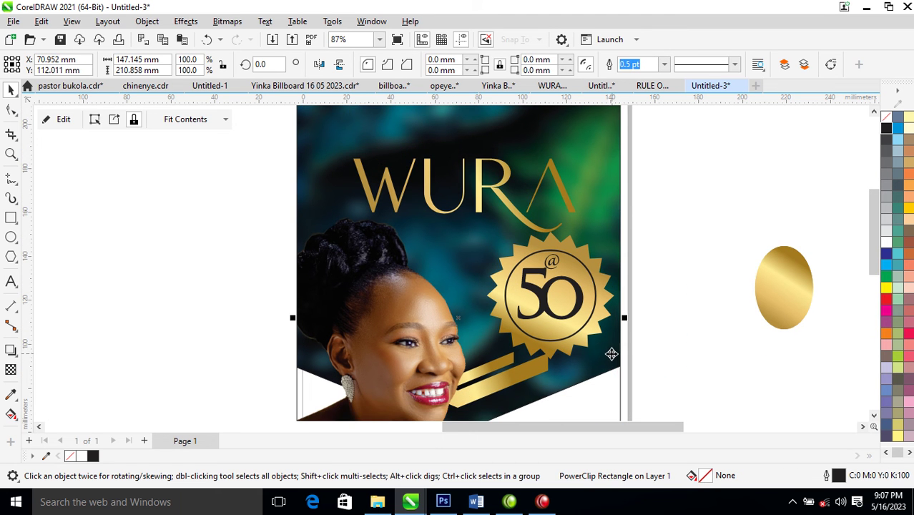
{"action": "left_click_drag", "start_coordinate": [683, 217], "coordinate": [459, 370]}
{"action": "left_click_drag", "start_coordinate": [618, 365], "coordinate": [606, 350]}
{"action": "left_click_drag", "start_coordinate": [542, 294], "coordinate": [547, 298]}
- Add the two-line credit text 'COURTESY:' and 'THE CHILDREN' beside the portrait
{"action": "scroll", "coordinate": [547, 299], "scroll_direction": "down", "scroll_amount": 3}
{"action": "key", "text": "z"}
{"action": "left_click_drag", "start_coordinate": [522, 348], "coordinate": [600, 391]}
{"action": "left_click_drag", "start_coordinate": [357, 276], "coordinate": [648, 400]}
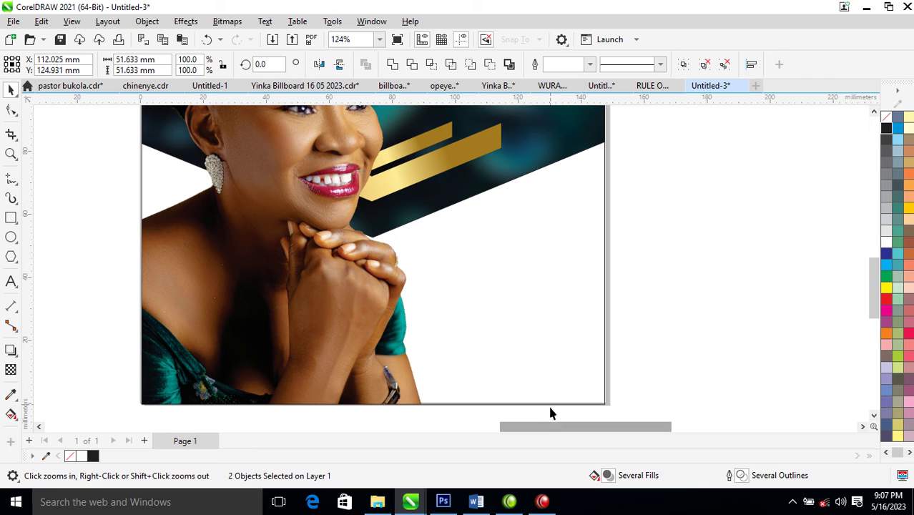
{"action": "key", "text": "F8"}
{"action": "left_click", "coordinate": [465, 264]}
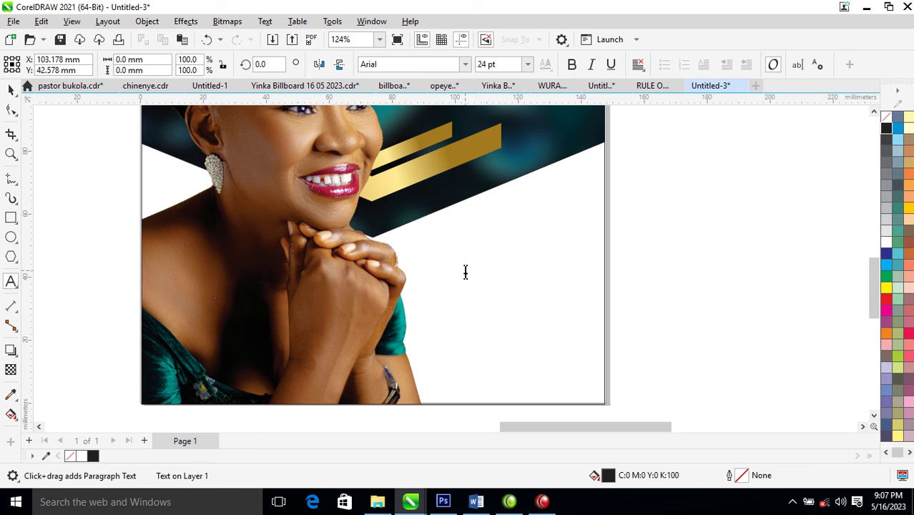
{"action": "type", "text": "COU"}
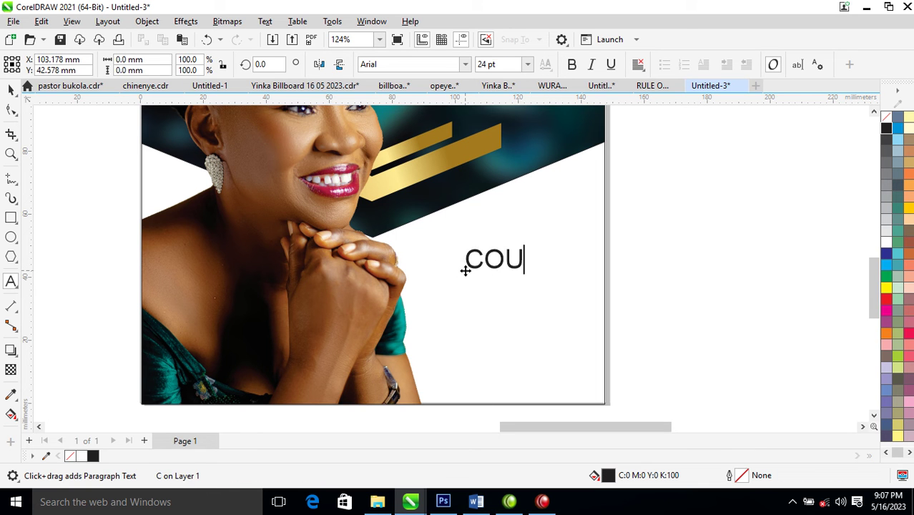
{"action": "type", "text": "RTESY"}
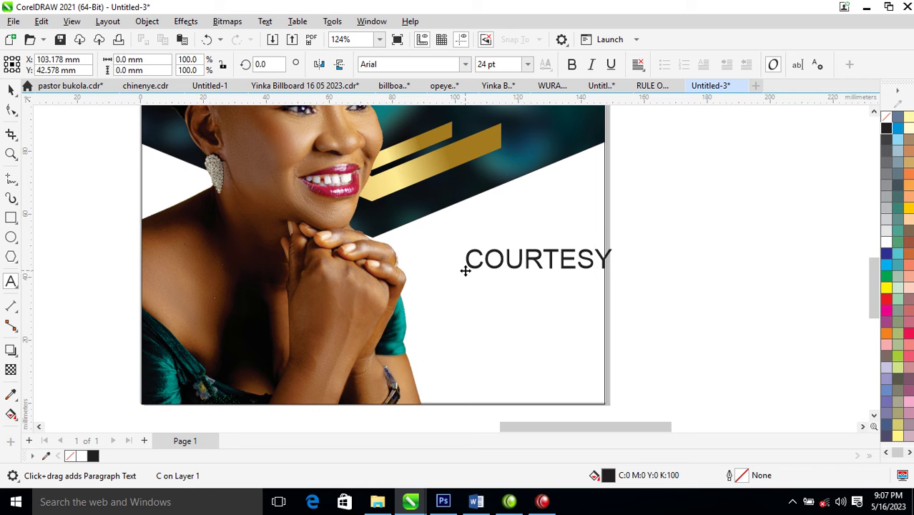
{"action": "type", "text": ":"}
{"action": "key", "text": "Escape"}
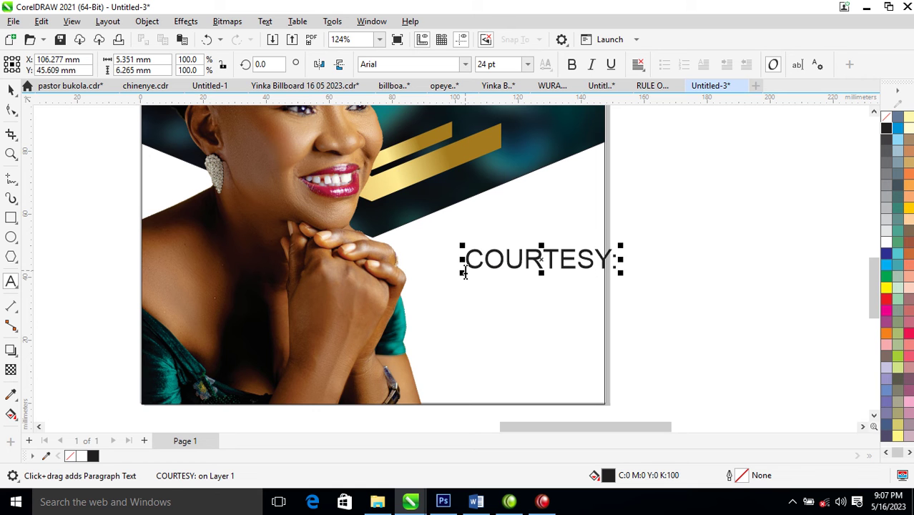
{"action": "type", "text": "THE CHILDREN"}
{"action": "key", "text": "Escape"}
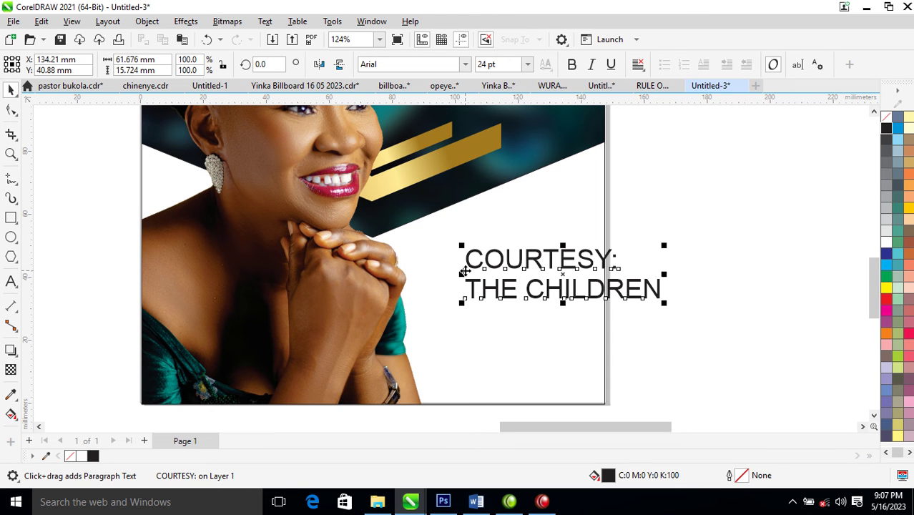
{"action": "key", "text": "space"}
- Set the credit in FuturaTEE, right-aligned, and shrink it to about 80%
{"action": "left_click", "coordinate": [465, 65]}
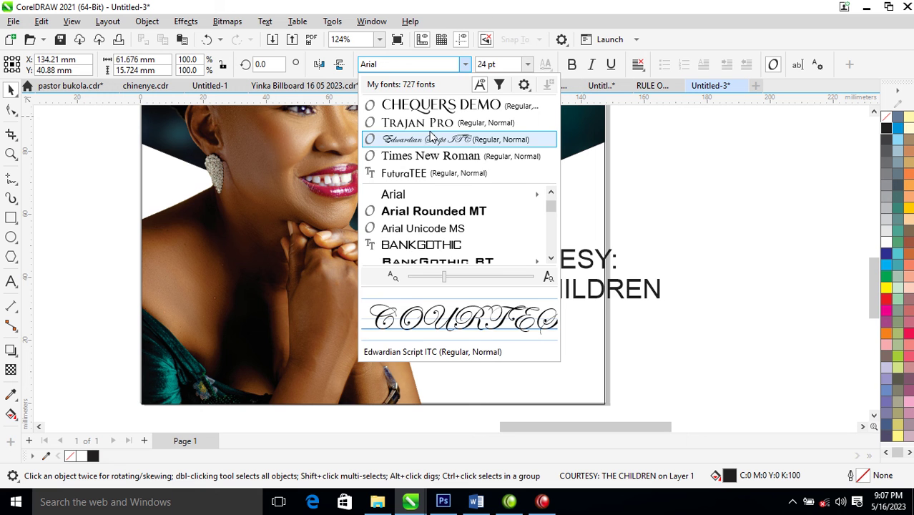
{"action": "left_click", "coordinate": [415, 173]}
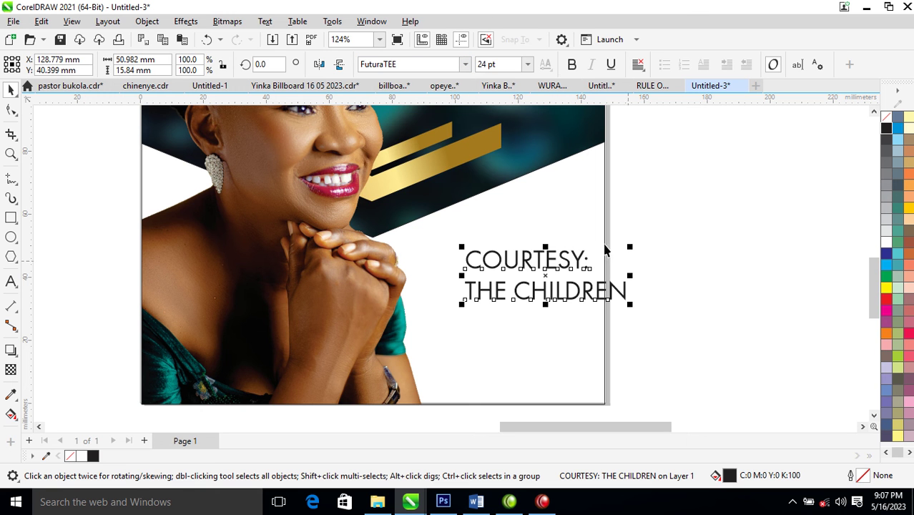
{"action": "left_click", "coordinate": [637, 65]}
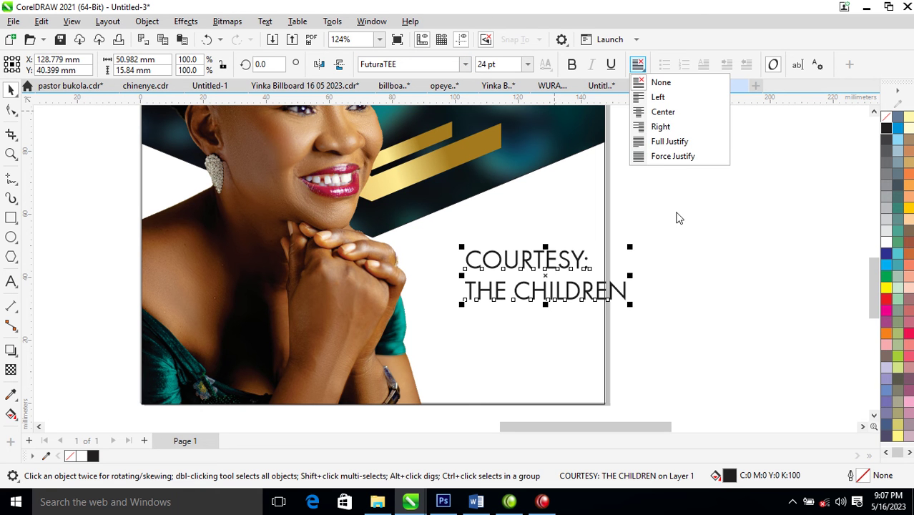
{"action": "left_click", "coordinate": [662, 128]}
{"action": "left_click_drag", "start_coordinate": [614, 259], "coordinate": [572, 263]}
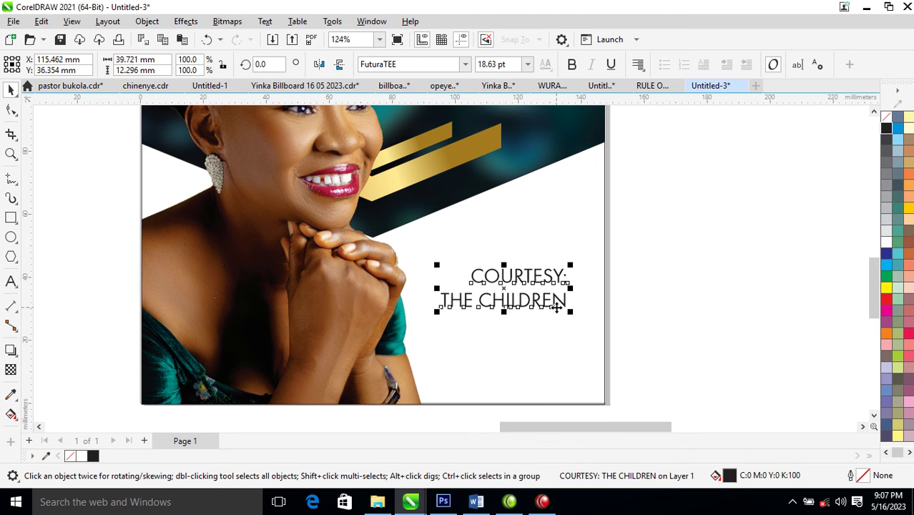
- Make THE CHILDREN bold and tighten its line spacing under COURTESY:
{"action": "double_click", "coordinate": [568, 301]}
{"action": "left_click_drag", "start_coordinate": [567, 301], "coordinate": [430, 306]}
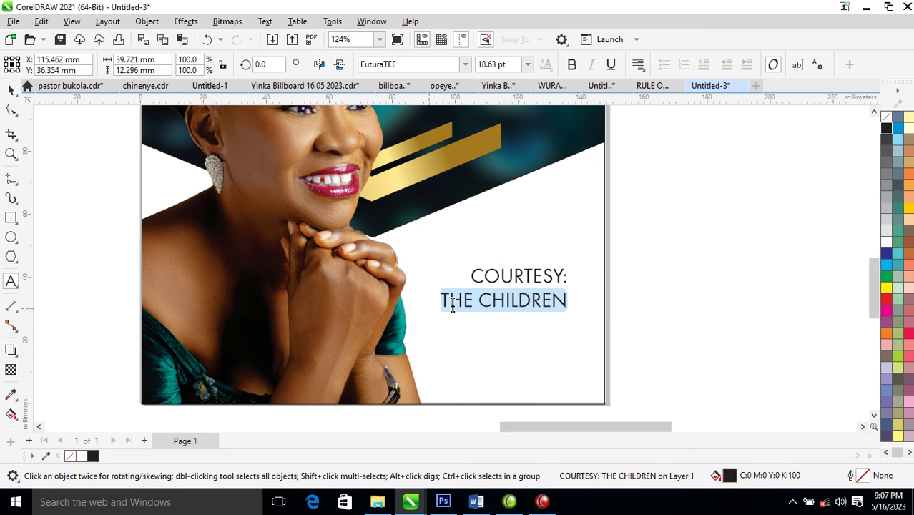
{"action": "left_click", "coordinate": [573, 65]}
{"action": "key", "text": "ctrl+space"}
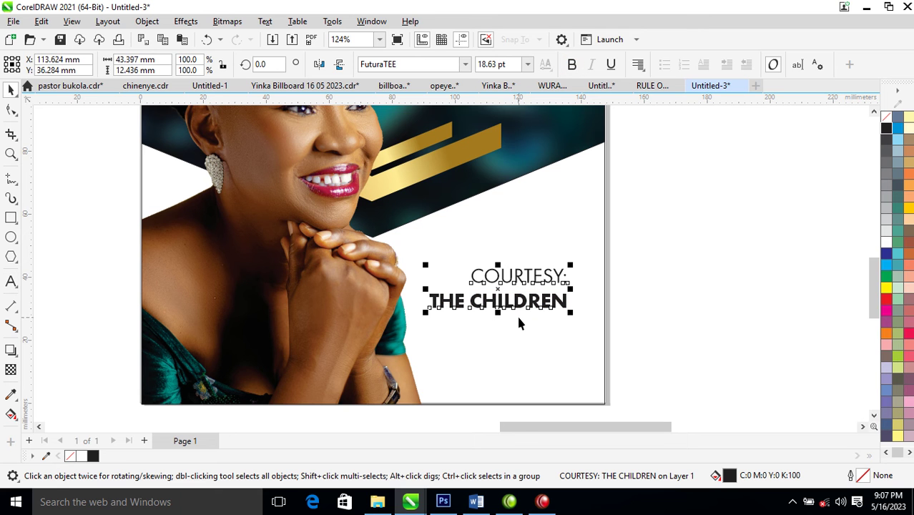
{"action": "left_click", "coordinate": [15, 110]}
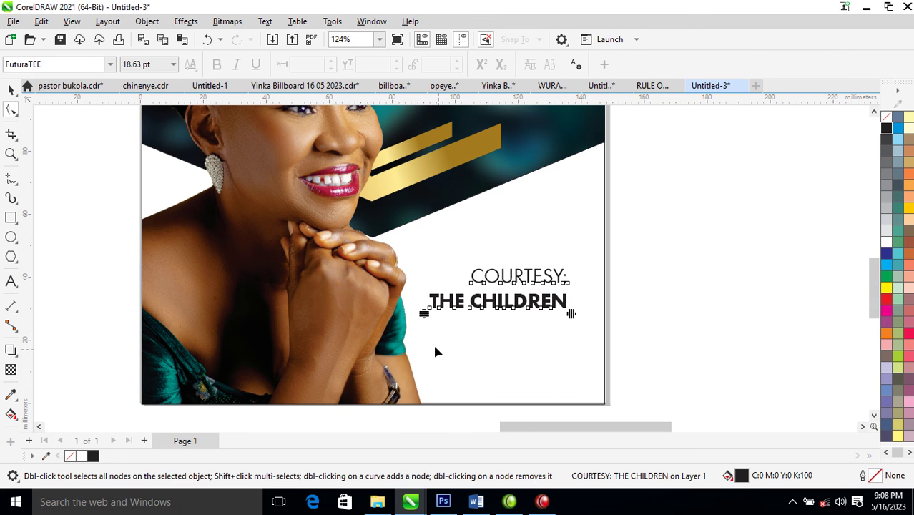
{"action": "left_click_drag", "start_coordinate": [423, 314], "coordinate": [429, 309]}
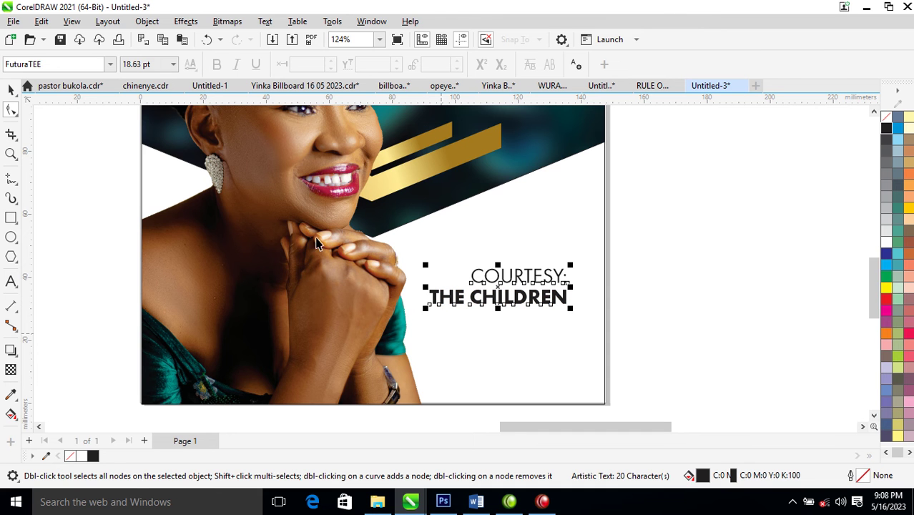
{"action": "key", "text": "space"}
- Add black bars above and below the credit, group everything, and scale the group down
{"action": "key", "text": "F6"}
{"action": "left_click_drag", "start_coordinate": [528, 254], "coordinate": [558, 317]}
{"action": "left_click", "coordinate": [887, 128]}
{"action": "key", "text": "space"}
{"action": "left_click_drag", "start_coordinate": [669, 208], "coordinate": [390, 349]}
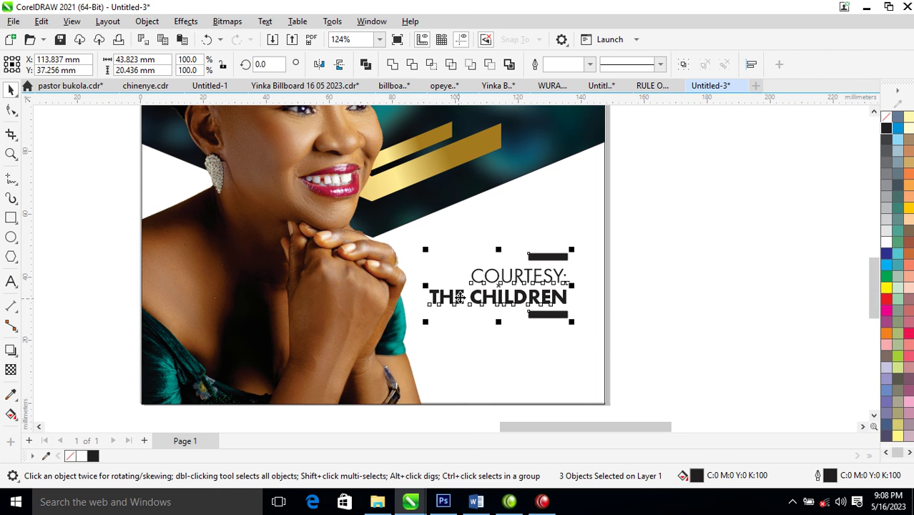
{"action": "key", "text": "ctrl+g"}
{"action": "left_click_drag", "start_coordinate": [426, 249], "coordinate": [447, 266]}
{"action": "scroll", "coordinate": [458, 214], "scroll_direction": "down", "scroll_amount": 6}
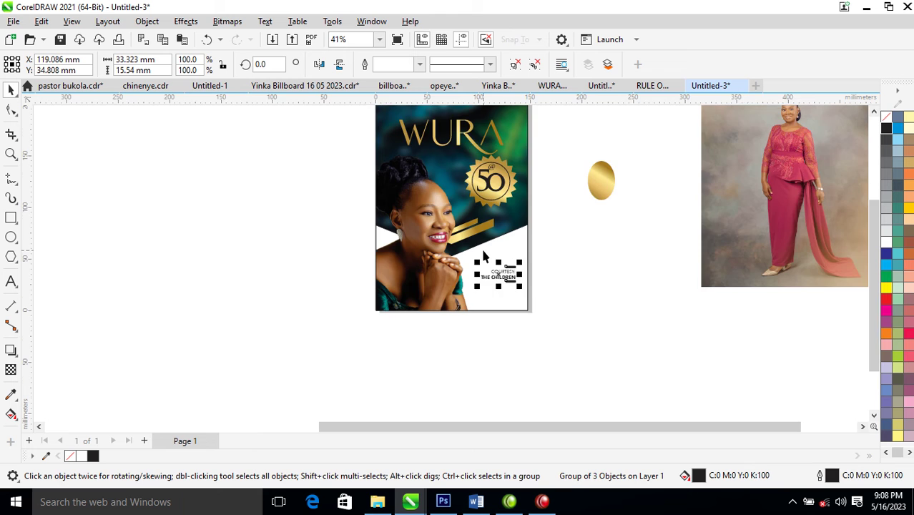
- Make a mirrored copy of the flyer page to its left and delete its portrait
{"action": "key", "text": "z"}
{"action": "left_click_drag", "start_coordinate": [353, 126], "coordinate": [649, 299]}
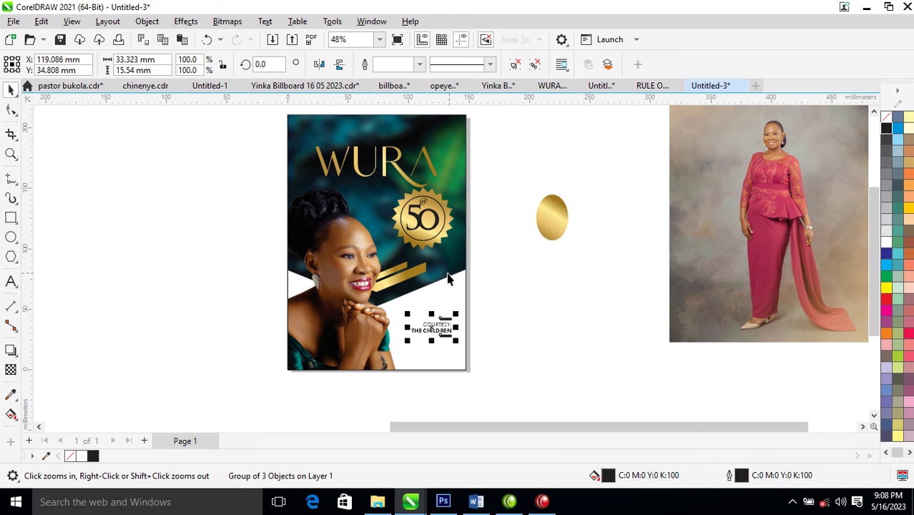
{"action": "key", "text": "space"}
{"action": "left_click", "coordinate": [452, 270]}
{"action": "left_click_drag", "start_coordinate": [470, 243], "coordinate": [224, 255]}
{"action": "left_click", "coordinate": [250, 265], "text": "ctrl"}
{"action": "key", "text": "Delete"}
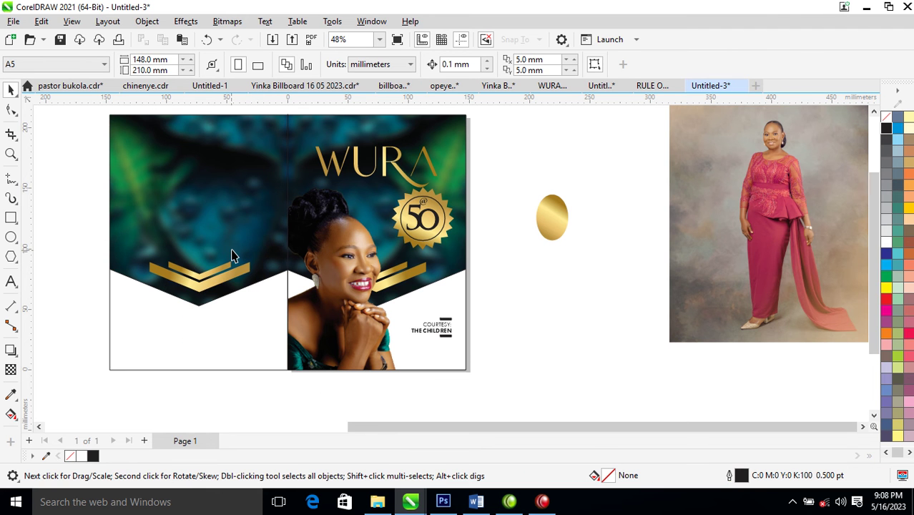
- Draw a tall white rectangle on the back panel, duplicate it alongside, and shorten the side ones
{"action": "scroll", "coordinate": [229, 258], "scroll_direction": "down", "scroll_amount": 1}
{"action": "key", "text": "z"}
{"action": "left_click_drag", "start_coordinate": [129, 140], "coordinate": [645, 333]}
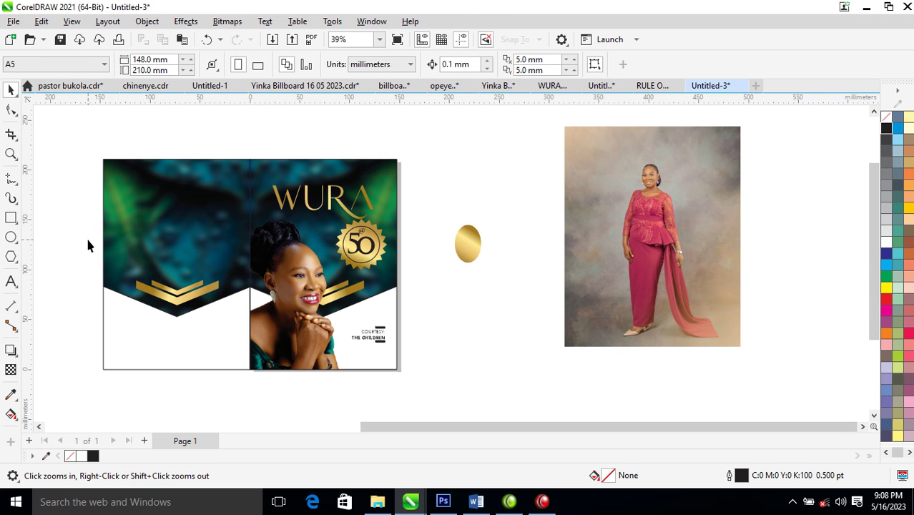
{"action": "left_click", "coordinate": [11, 218]}
{"action": "left_click_drag", "start_coordinate": [153, 194], "coordinate": [192, 275]}
{"action": "key", "text": "space"}
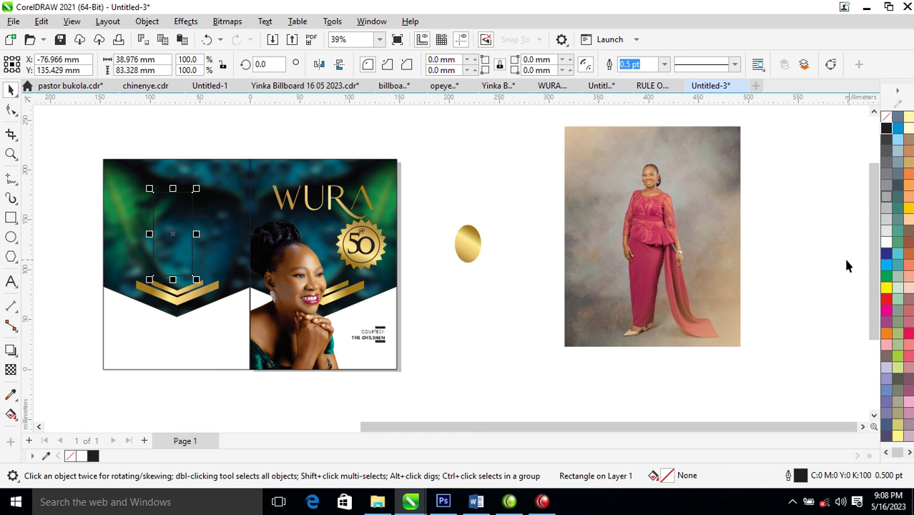
{"action": "left_click", "coordinate": [886, 243]}
{"action": "mouse_move", "coordinate": [196, 233]}
{"action": "left_mouse_down"}
{"action": "mouse_move", "coordinate": [157, 241]}
{"action": "mouse_move", "coordinate": [215, 237]}
{"action": "left_mouse_up"}
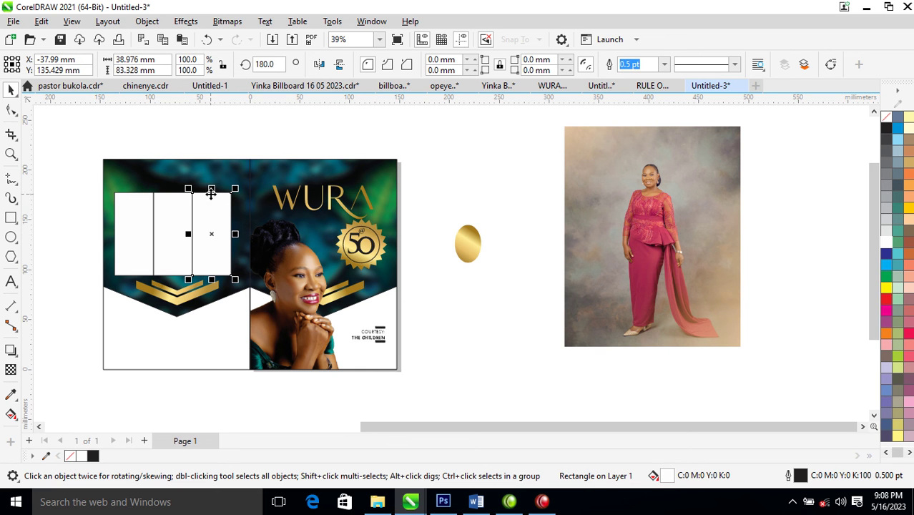
{"action": "left_click", "coordinate": [127, 234], "text": "shift"}
{"action": "left_click_drag", "start_coordinate": [173, 189], "coordinate": [177, 202]}
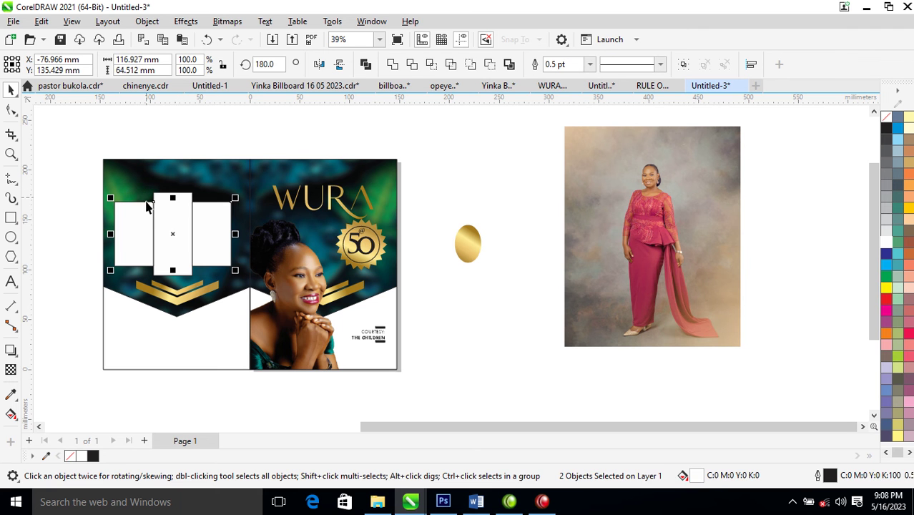
{"action": "left_click", "coordinate": [147, 196]}
- Round alternate outer corners of the three white rectangles into arches, then narrow them together
{"action": "left_click", "coordinate": [11, 110]}
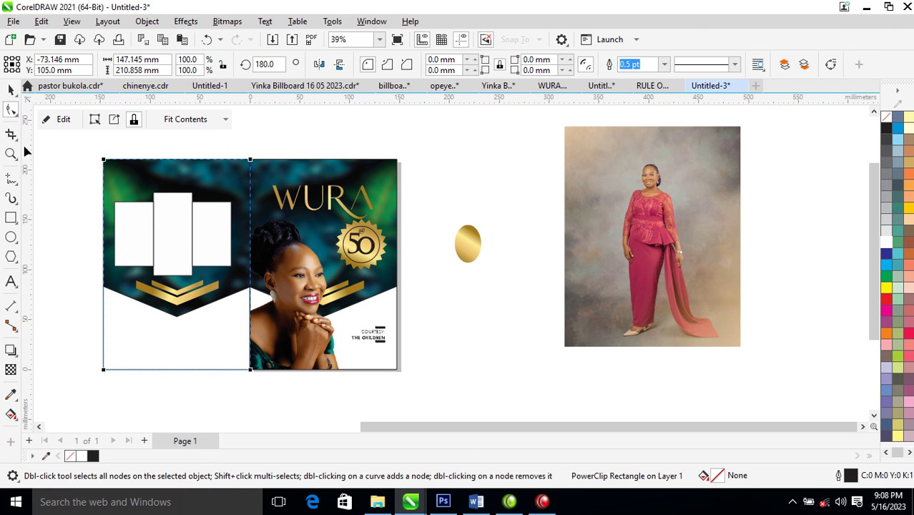
{"action": "left_click", "coordinate": [123, 213]}
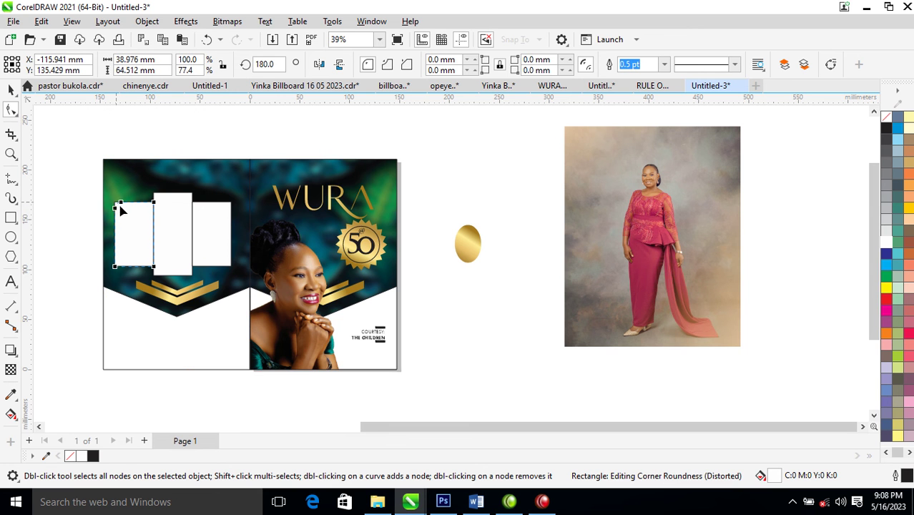
{"action": "left_click_drag", "start_coordinate": [140, 229], "coordinate": [140, 229]}
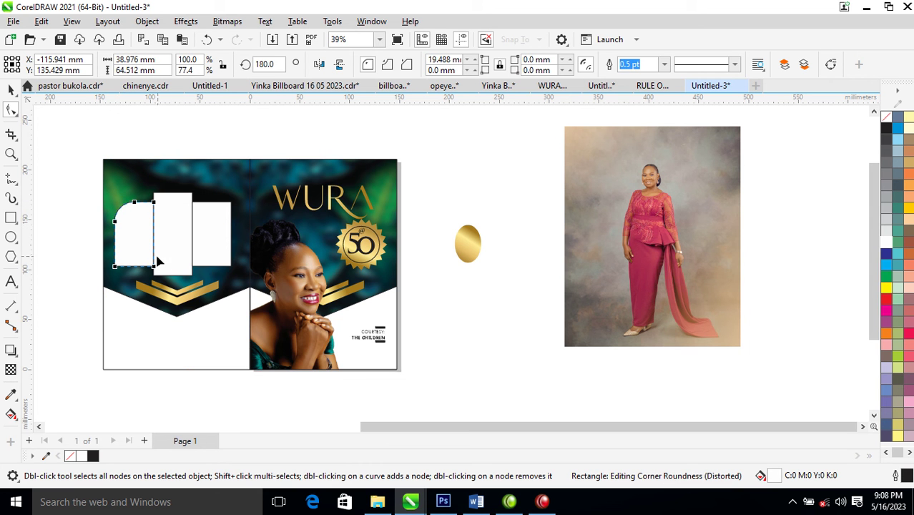
{"action": "left_click", "coordinate": [224, 267]}
{"action": "left_click_drag", "start_coordinate": [232, 270], "coordinate": [213, 255]}
{"action": "left_click", "coordinate": [187, 203]}
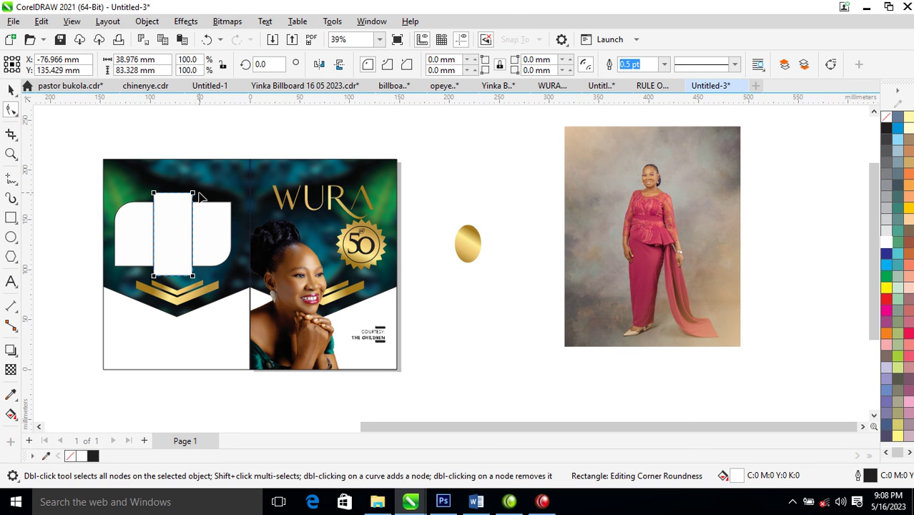
{"action": "left_click_drag", "start_coordinate": [192, 194], "coordinate": [188, 228]}
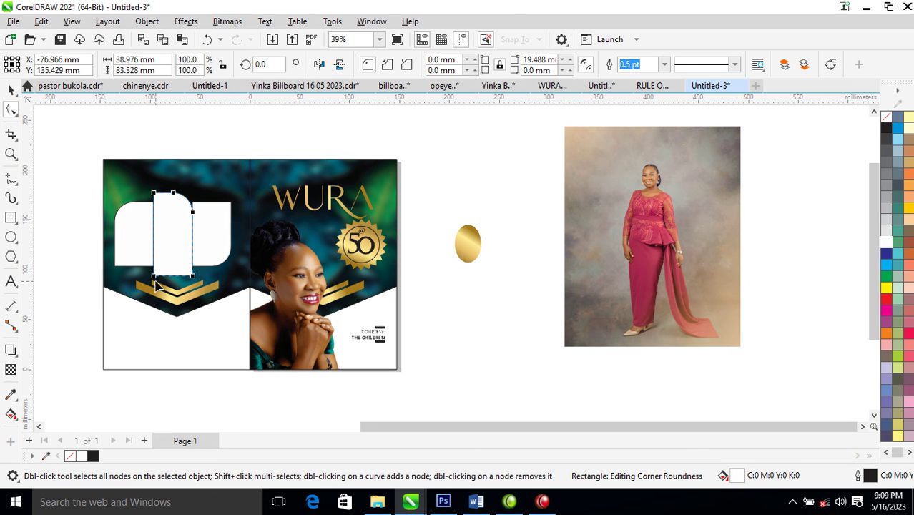
{"action": "left_click_drag", "start_coordinate": [155, 276], "coordinate": [188, 237]}
{"action": "key", "text": "space"}
{"action": "left_click_drag", "start_coordinate": [73, 180], "coordinate": [248, 293]}
{"action": "left_click_drag", "start_coordinate": [236, 236], "coordinate": [222, 243]}
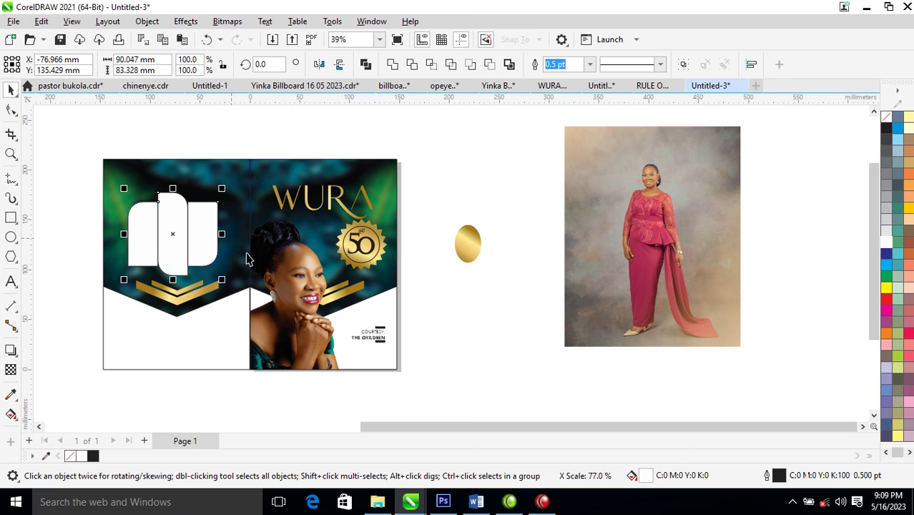
- Give the three white shapes a white outline and group them
{"action": "right_click", "coordinate": [886, 243]}
{"action": "left_click", "coordinate": [851, 250]}
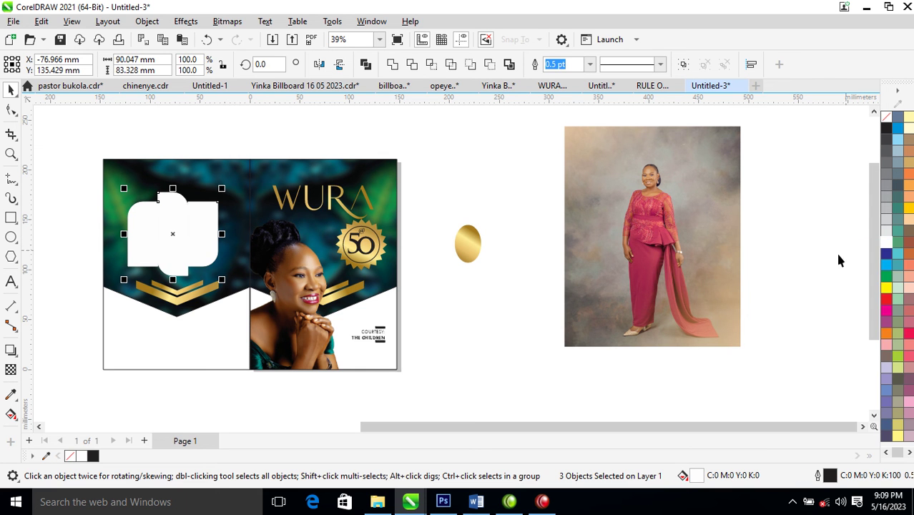
{"action": "key", "text": "ctrl+g"}
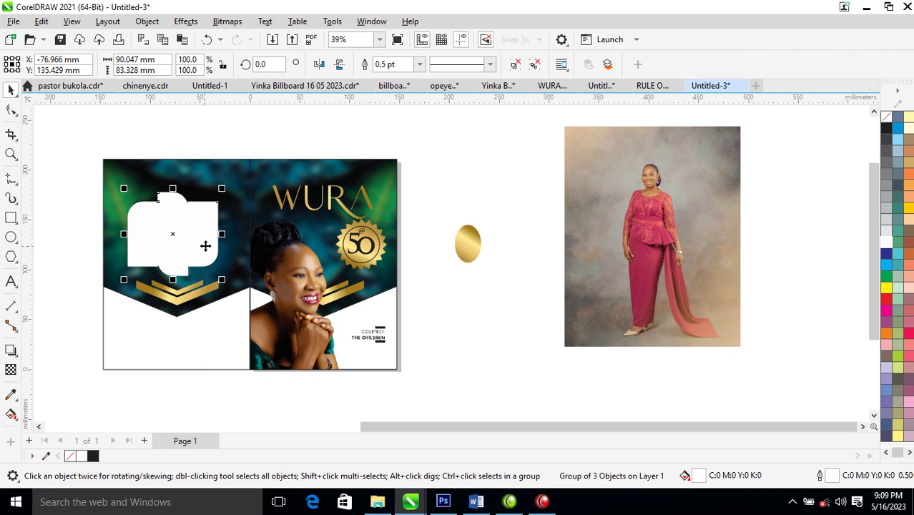
- Narrow the white group, tilt it 45° to 315°, and drop the standing portrait onto it
{"action": "left_click", "coordinate": [196, 229]}
{"action": "left_click_drag", "start_coordinate": [224, 188], "coordinate": [240, 255]}
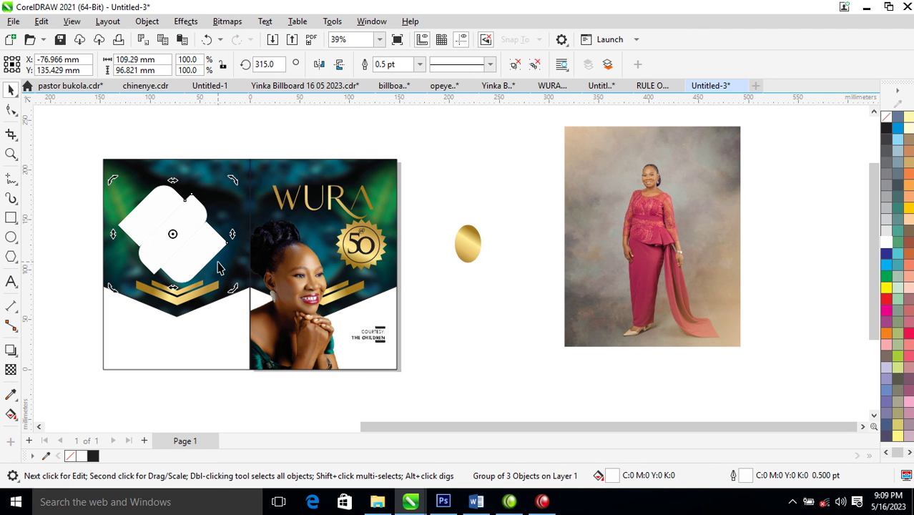
{"action": "key", "text": "ctrl+z"}
{"action": "left_click_drag", "start_coordinate": [226, 236], "coordinate": [211, 238]}
{"action": "left_click", "coordinate": [198, 213]}
{"action": "left_click_drag", "start_coordinate": [218, 191], "coordinate": [259, 245]}
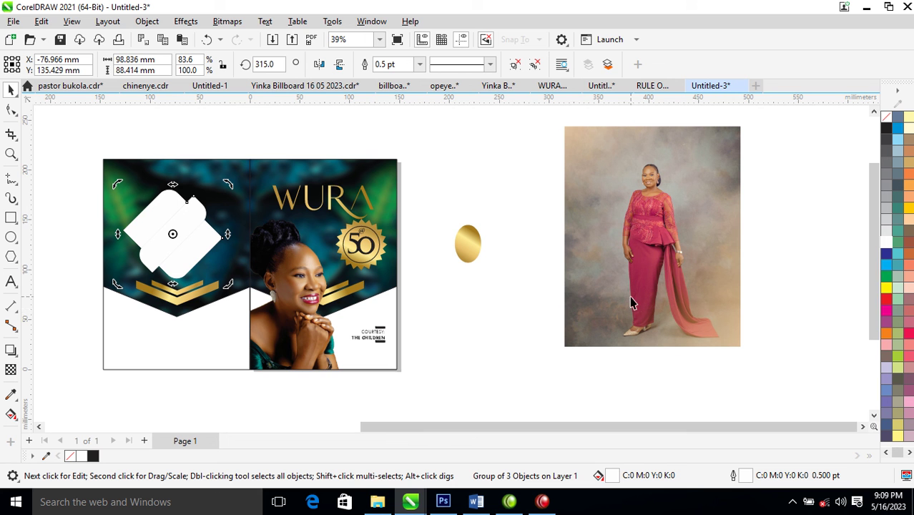
{"action": "mouse_move", "coordinate": [690, 229]}
{"action": "left_mouse_down"}
{"action": "mouse_move", "coordinate": [220, 255]}
{"action": "mouse_move", "coordinate": [186, 249]}
{"action": "mouse_move", "coordinate": [216, 237]}
{"action": "left_mouse_up"}
- PowerClip the portrait inside the rotated frame and resize and reposition it to fit
{"action": "left_click", "coordinate": [257, 317]}
{"action": "left_click", "coordinate": [166, 241], "text": "ctrl"}
{"action": "left_click_drag", "start_coordinate": [275, 152], "coordinate": [257, 172]}
{"action": "left_click_drag", "start_coordinate": [183, 232], "coordinate": [175, 227]}
{"action": "mouse_move", "coordinate": [254, 173]}
{"action": "left_mouse_down"}
{"action": "mouse_move", "coordinate": [275, 157]}
{"action": "mouse_move", "coordinate": [273, 170]}
{"action": "mouse_move", "coordinate": [261, 164]}
{"action": "left_mouse_up"}
{"action": "left_click_drag", "start_coordinate": [186, 232], "coordinate": [190, 237]}
{"action": "left_click", "coordinate": [444, 278]}
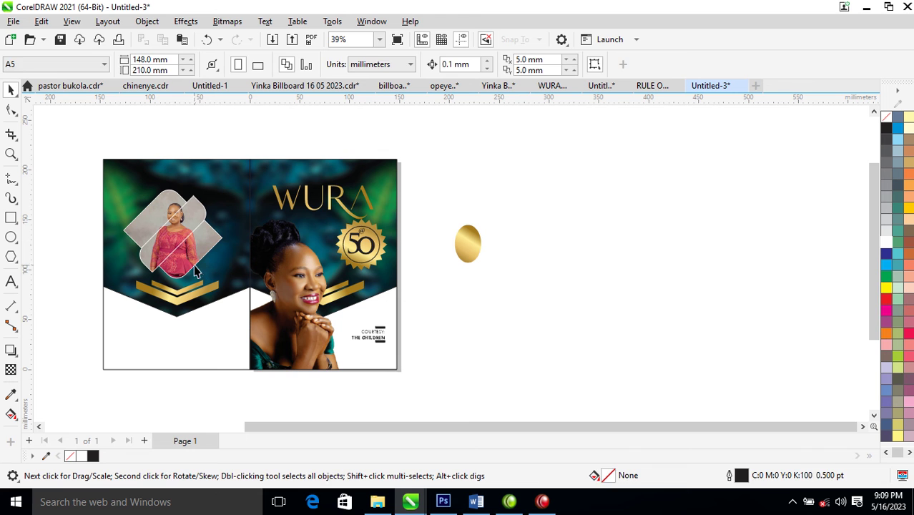
- Give the framed photo a 4 pt outline that scales with the object and sits behind the fill
{"action": "left_click", "coordinate": [206, 280]}
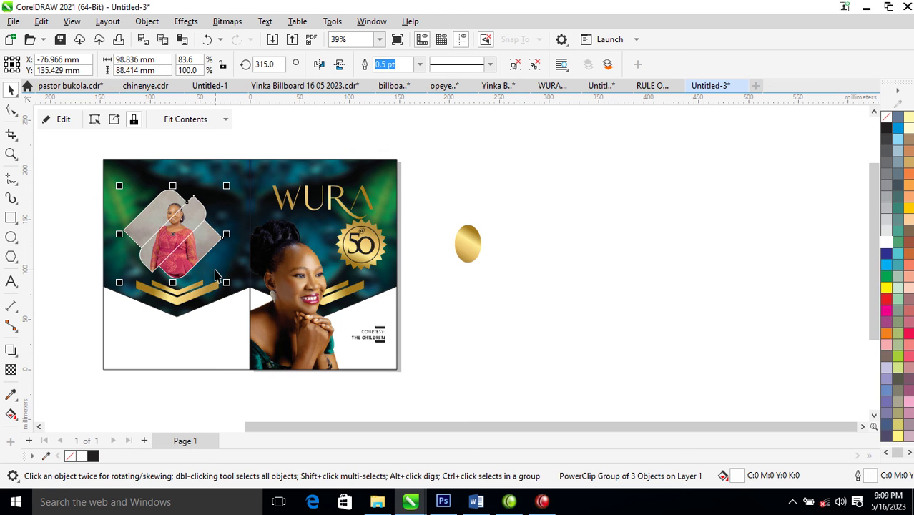
{"action": "key", "text": "F12"}
{"action": "type", "text": "4"}
{"action": "left_click", "coordinate": [325, 341]}
{"action": "left_click", "coordinate": [317, 352]}
{"action": "left_click", "coordinate": [532, 373]}
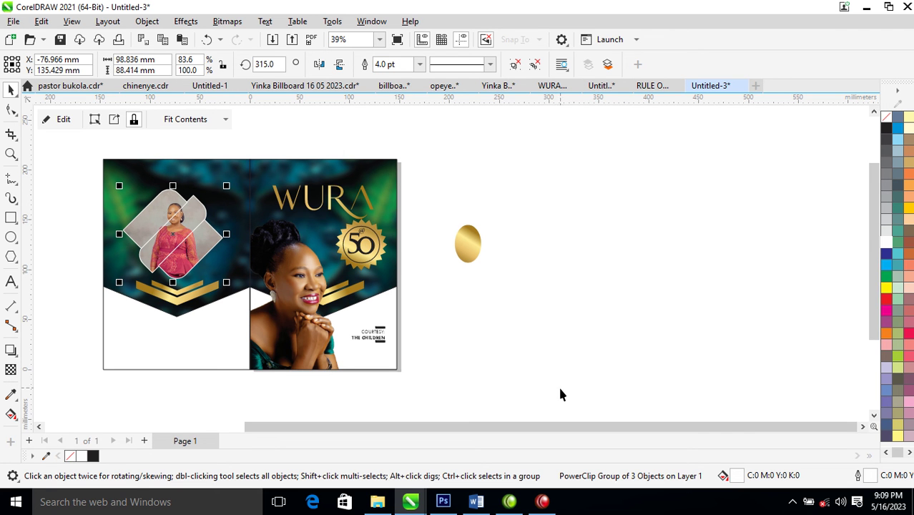